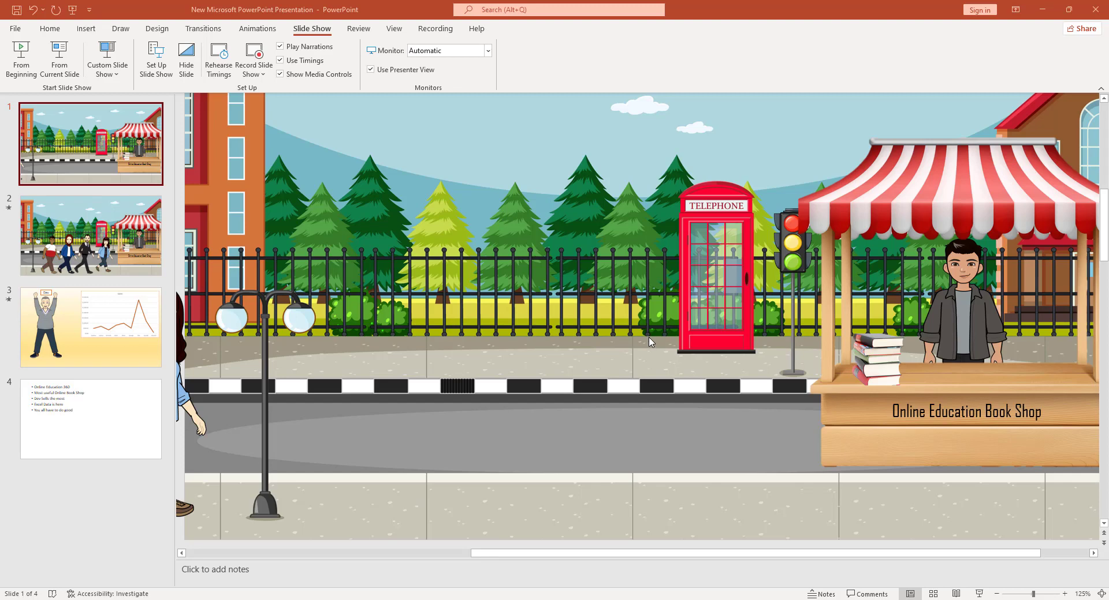
Play the slide show through the transition to the yellow gradient slide, then review slide 1
key("F5")
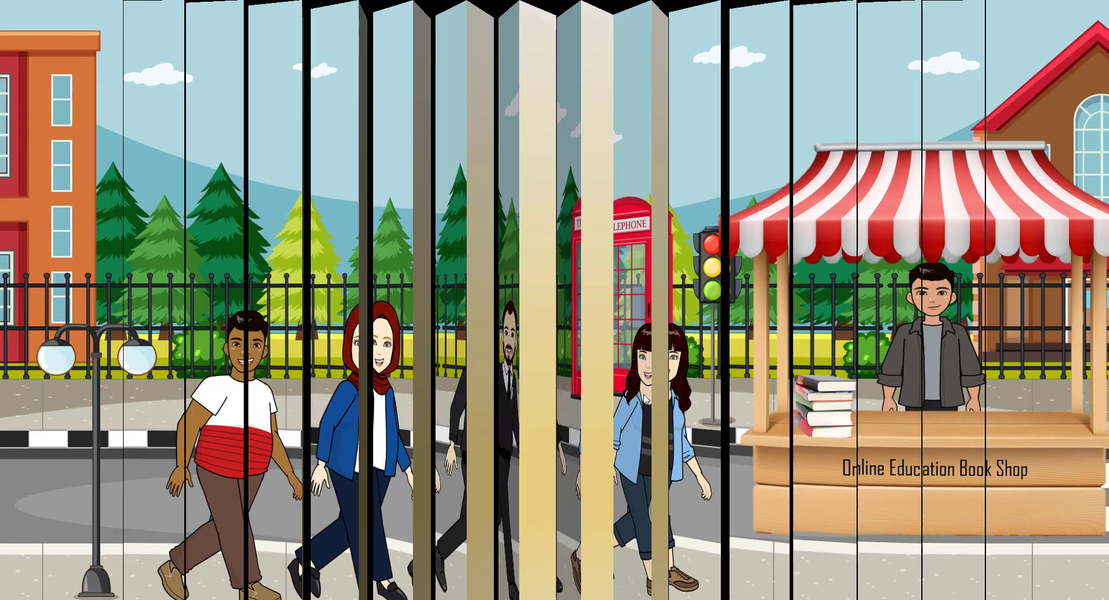
left_click(643, 398)
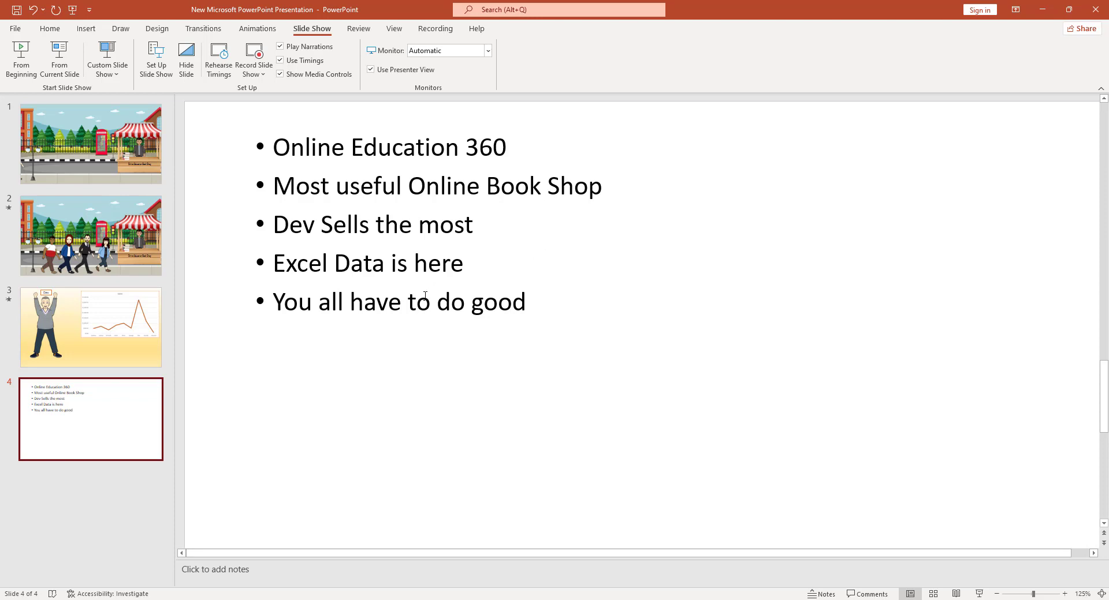
left_click(416, 277)
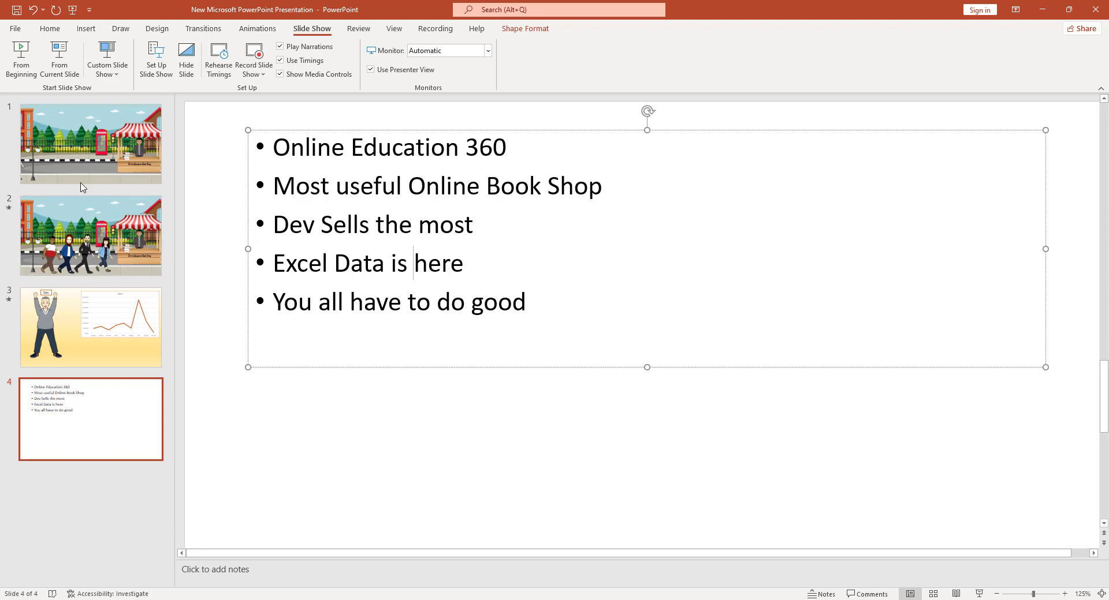
left_click(111, 150)
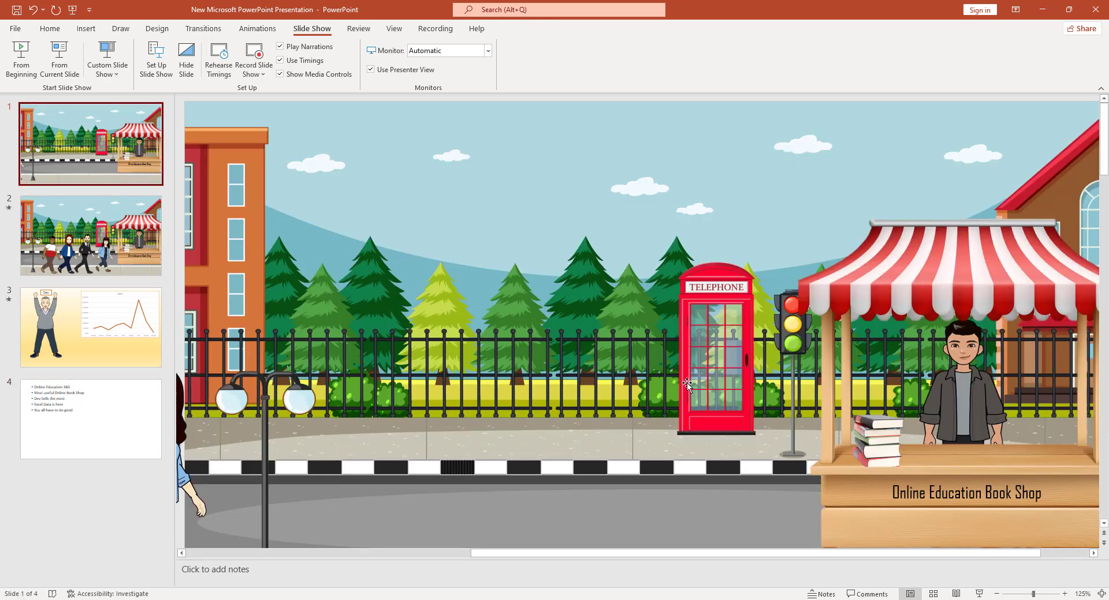
scroll(462, 295, "down", 5)
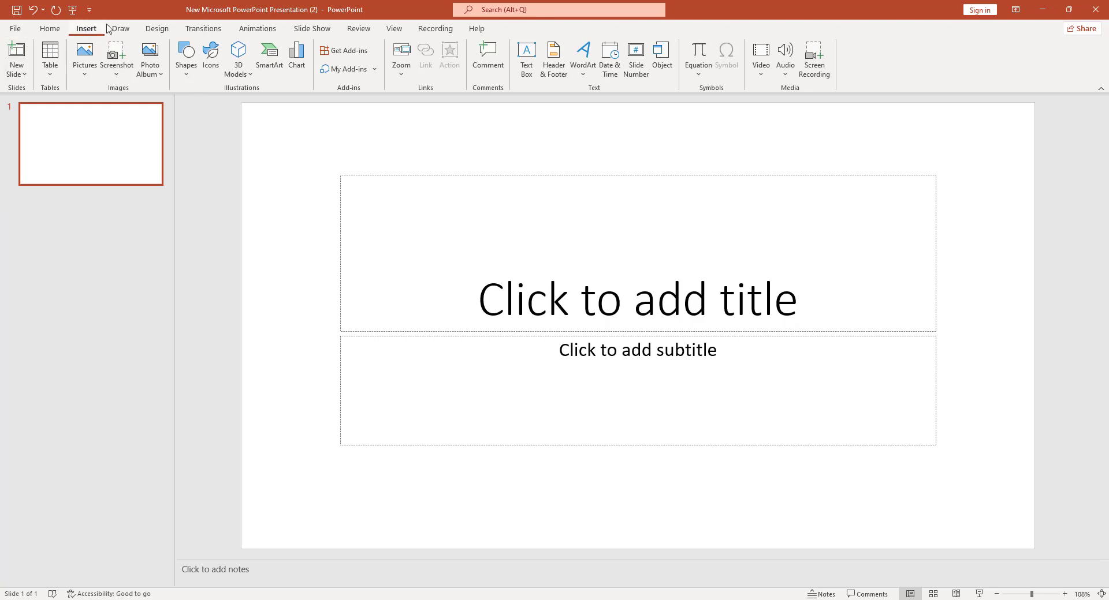
Search the Office add-in store for 'pixton' and add Pixton Comic Characters
left_click(346, 51)
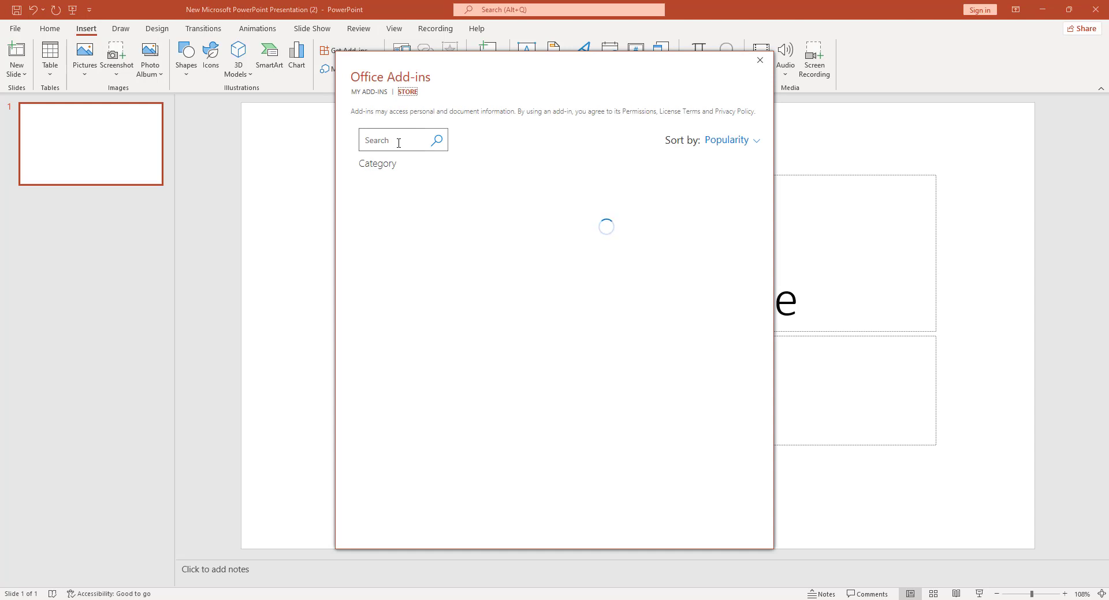
left_click(398, 143)
type("pixton")
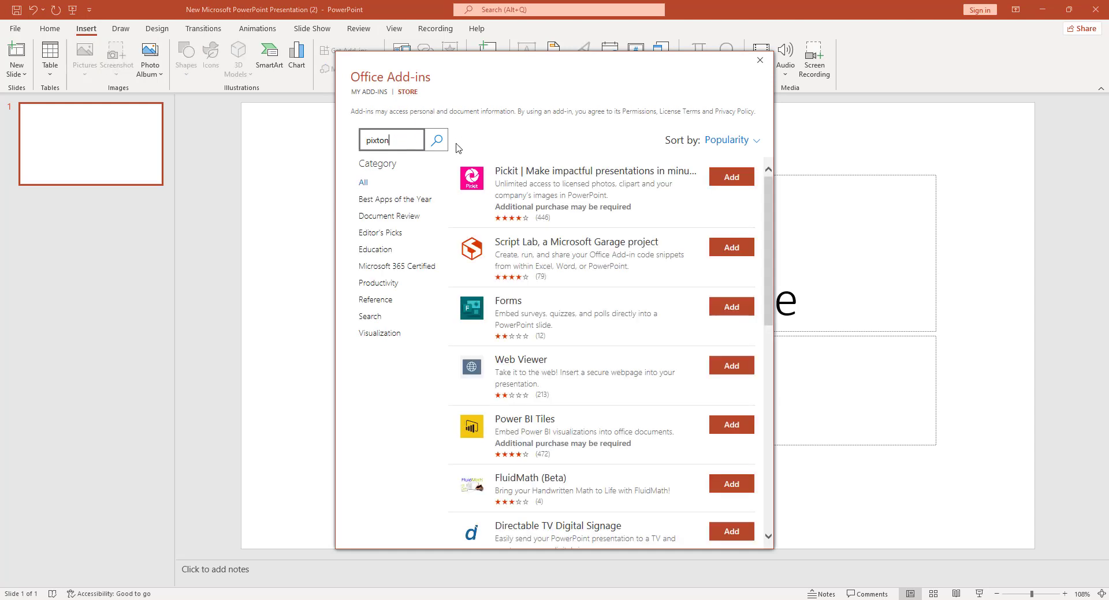
key("Return")
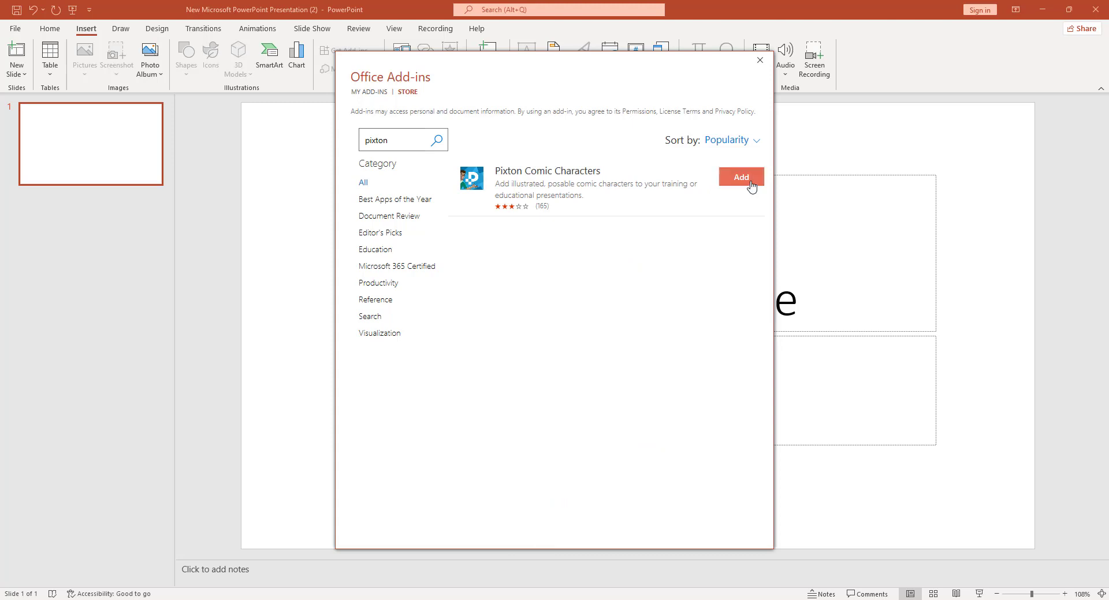
left_click(767, 66)
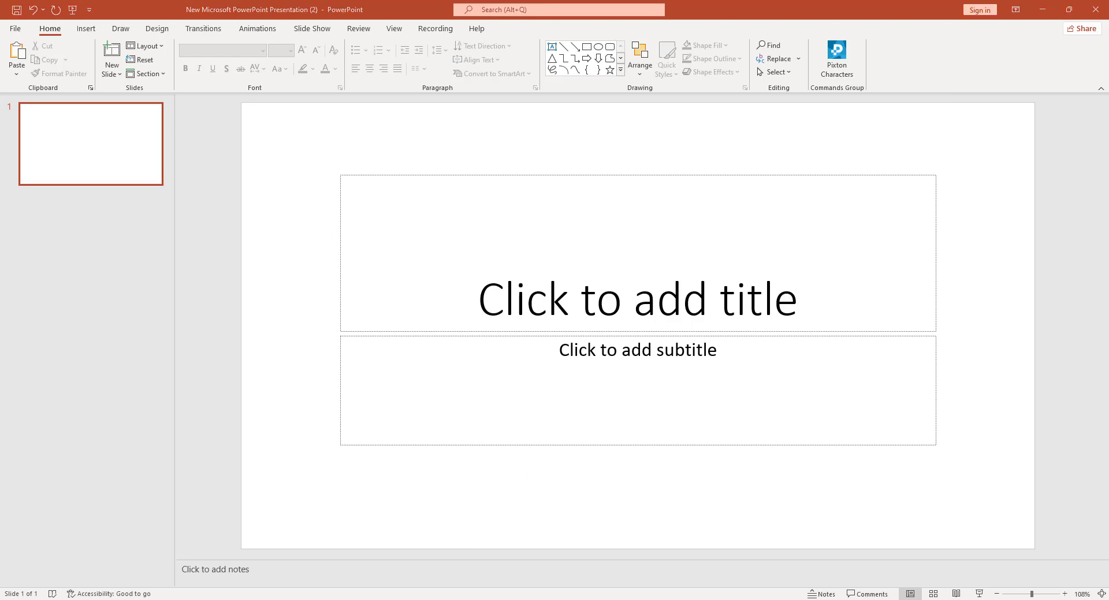
Switch back to the illustrated street-scene presentation
mouse_move(520, 599)
left_click(459, 552)
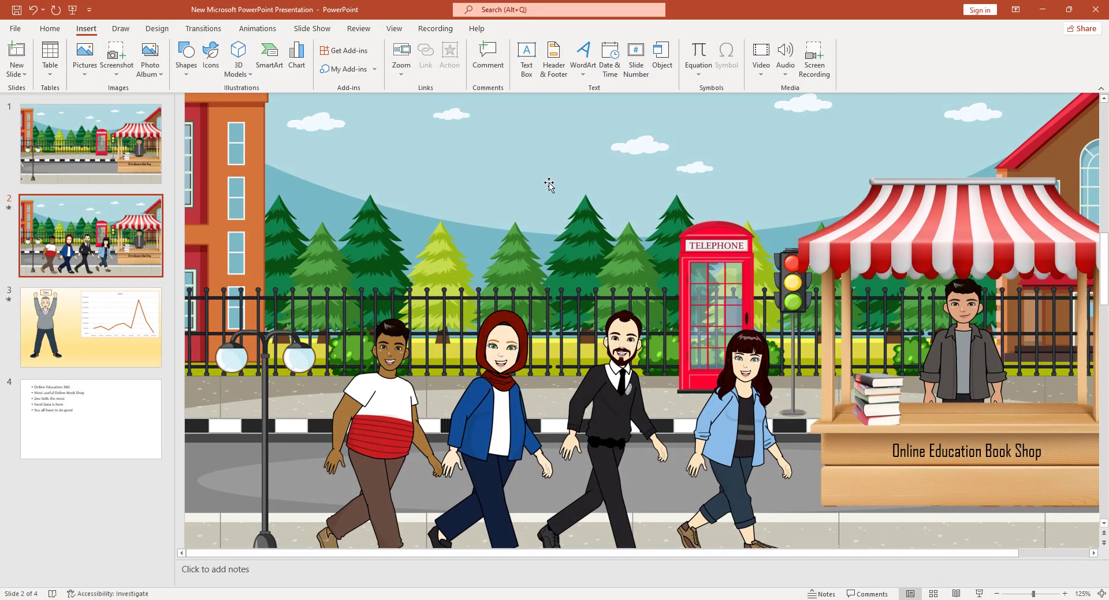
scroll(491, 288, "up", 1)
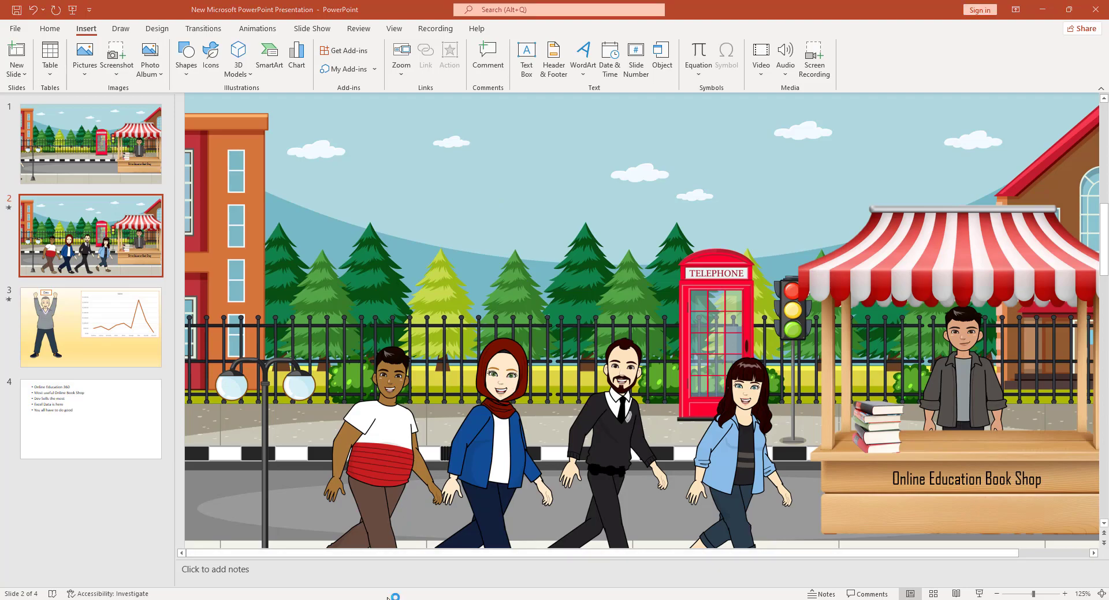
left_click(253, 27)
type("f")
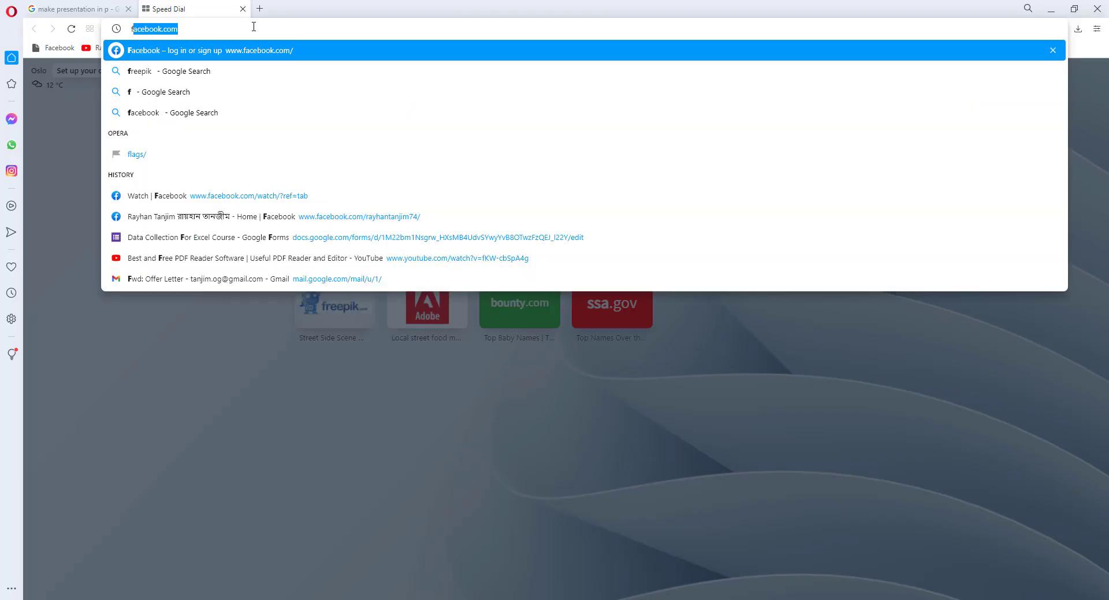
type("re")
key("Return")
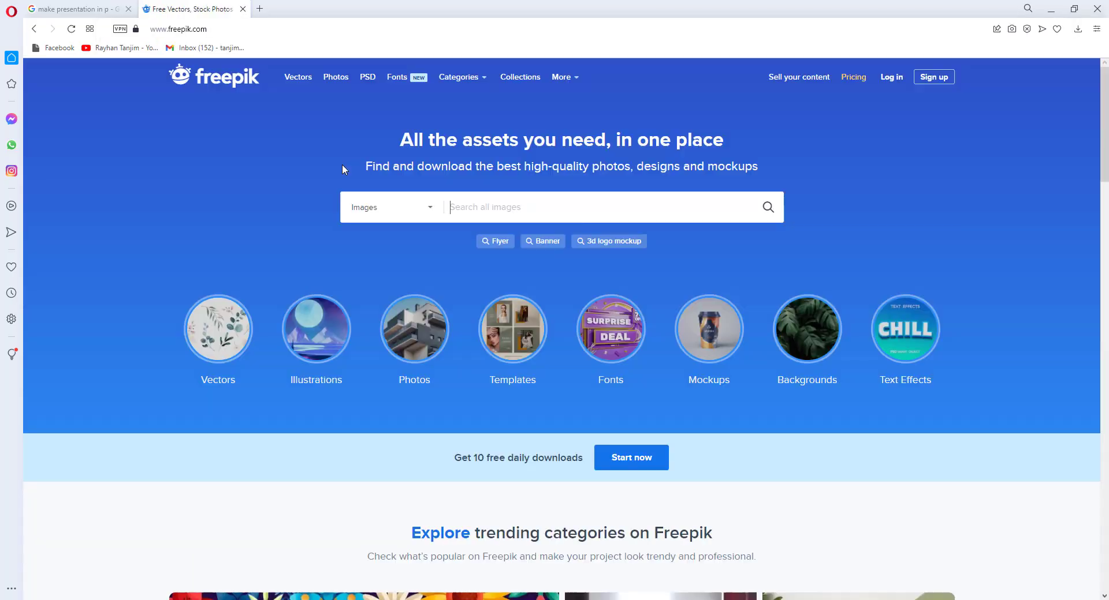
Search Freepik for the street side scene with red telephone box and view the vector's details
type("Street side scene with red telephone box scene")
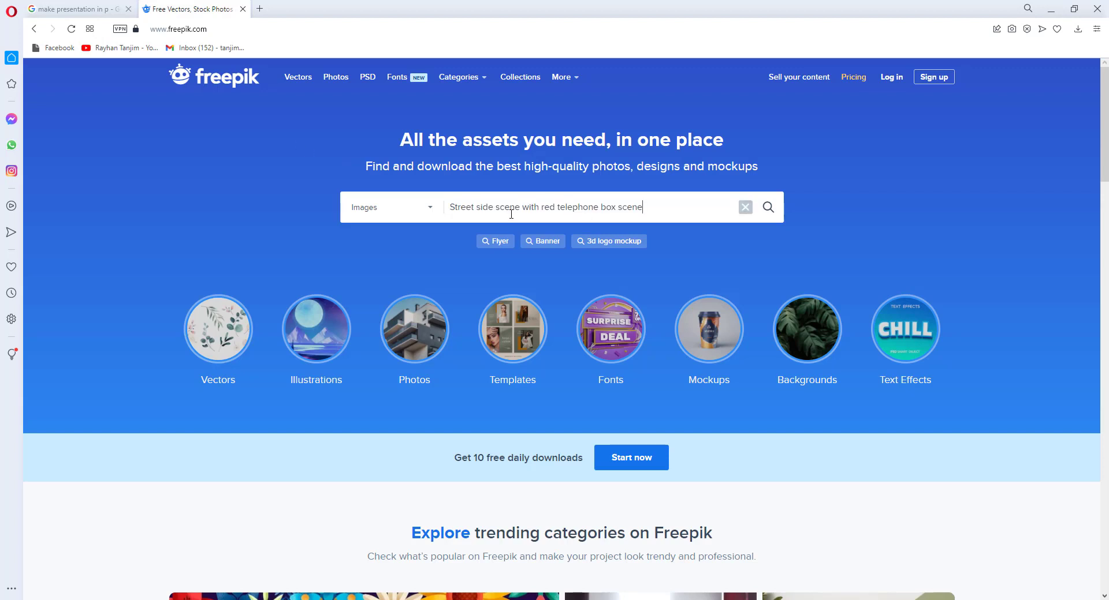
left_click(768, 208)
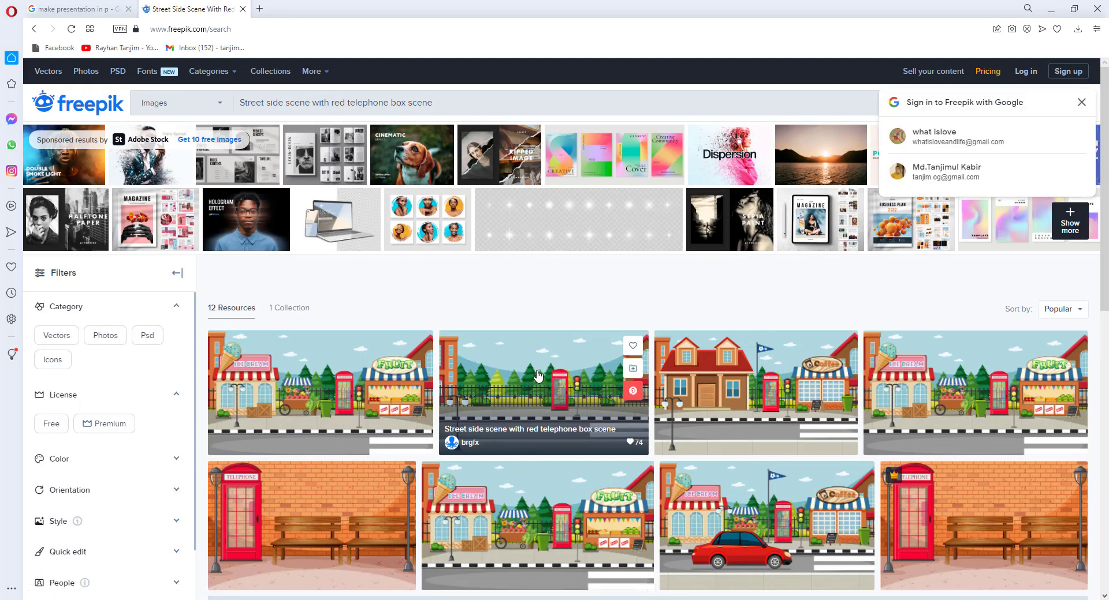
left_click(556, 380)
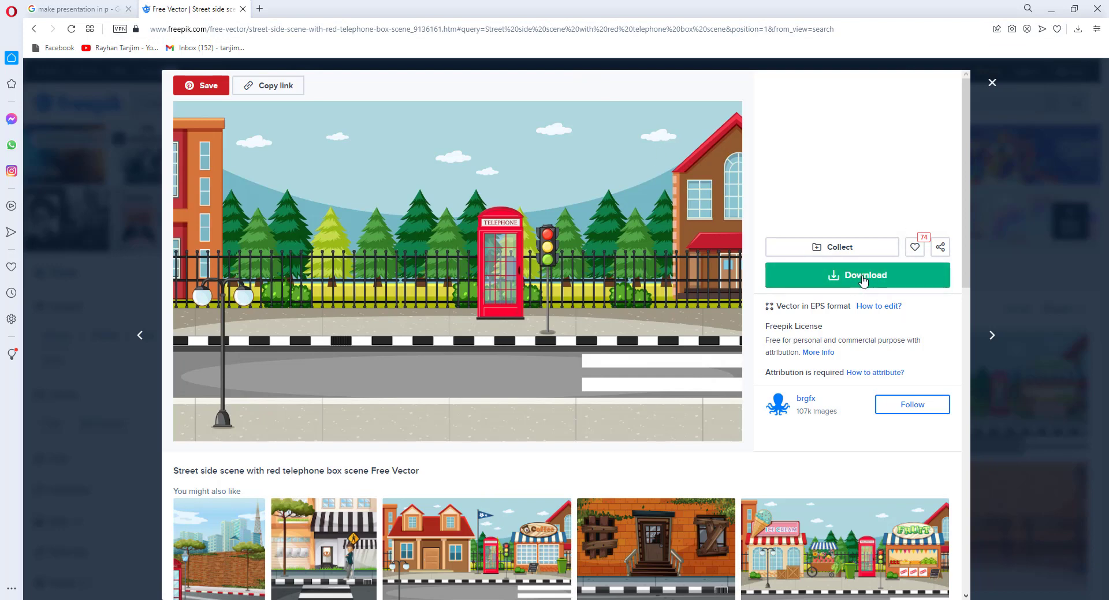
left_click(992, 83)
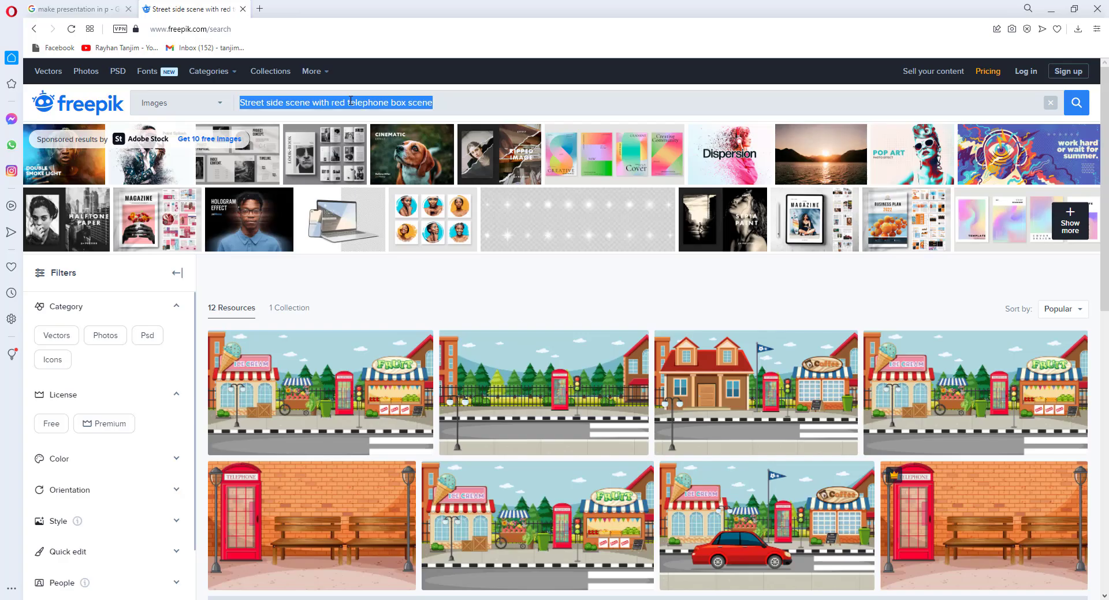
Search 'empty market stall' and free-download the red-and-white awning stall vector
type("empty market stall")
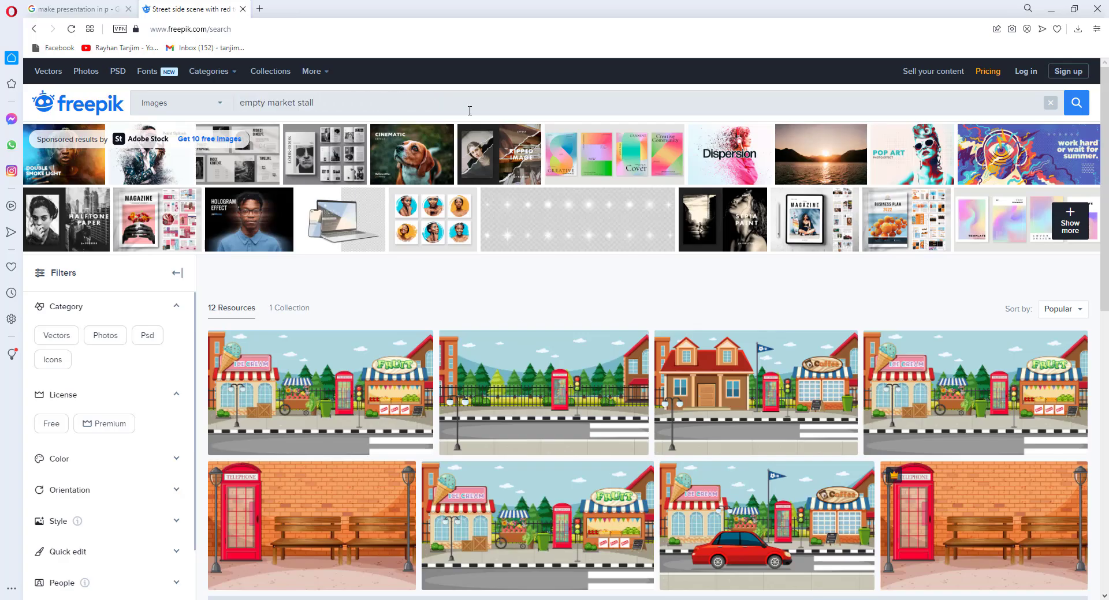
key("Return")
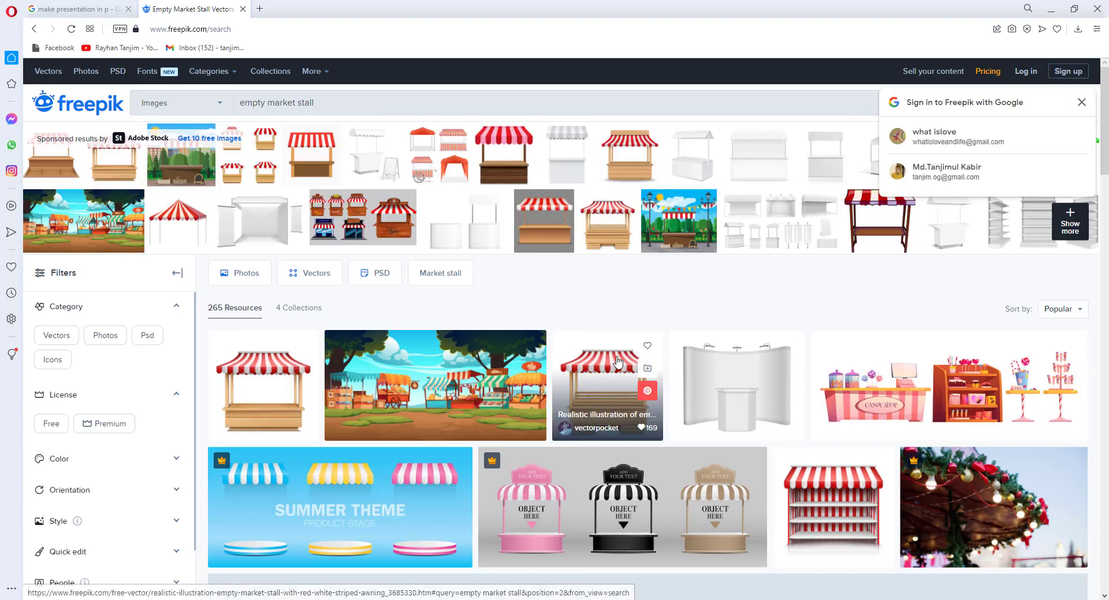
left_click(260, 369)
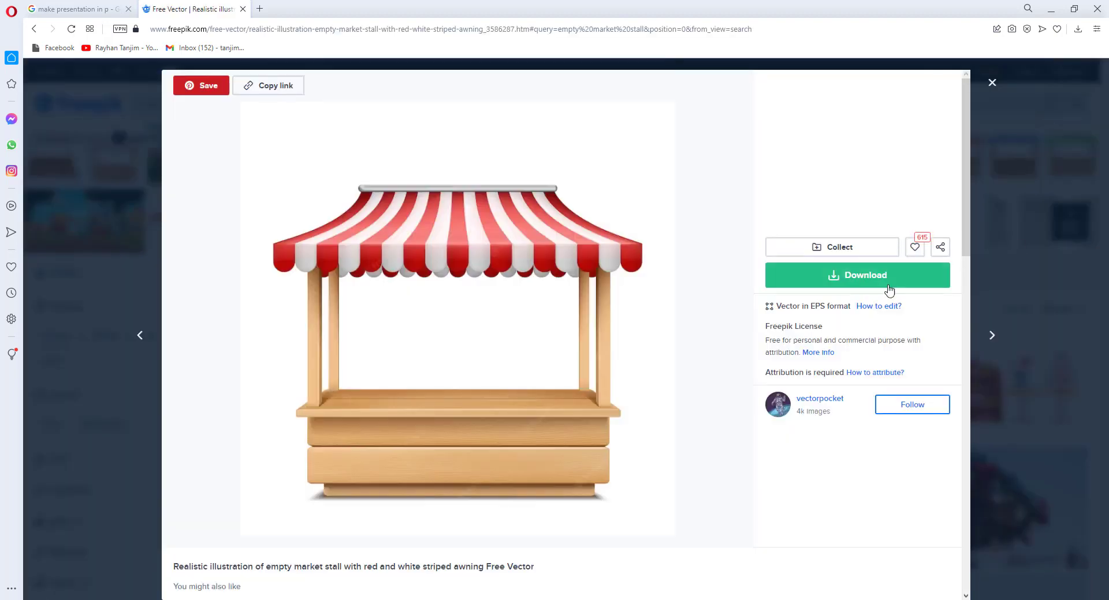
left_click(869, 276)
left_click(857, 419)
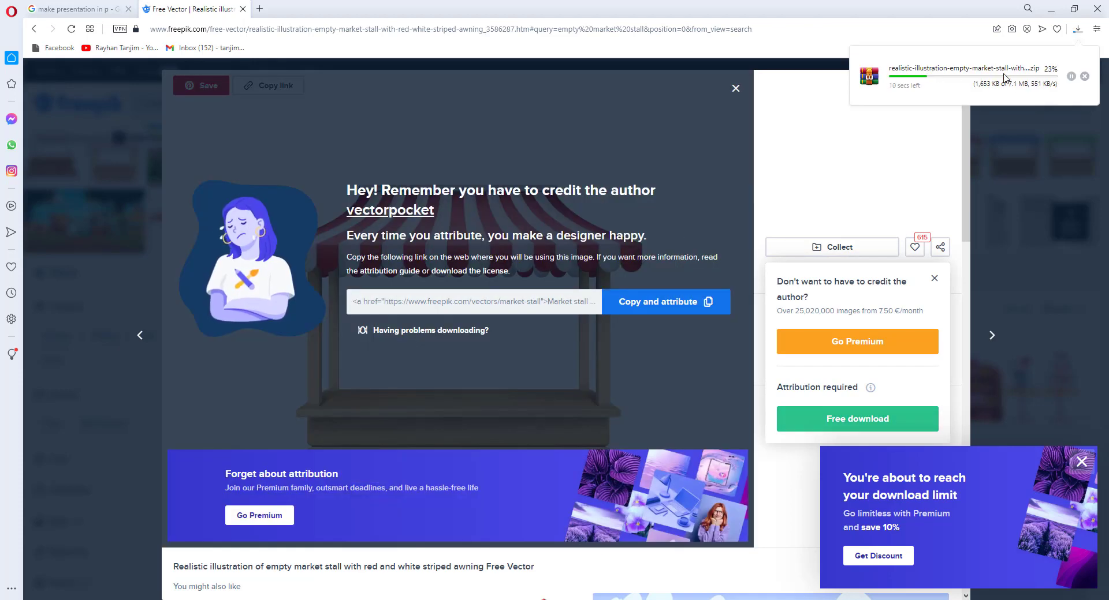
left_click(1078, 29)
Extract the downloaded market stall zip and open the extracted folder
left_click(1083, 108)
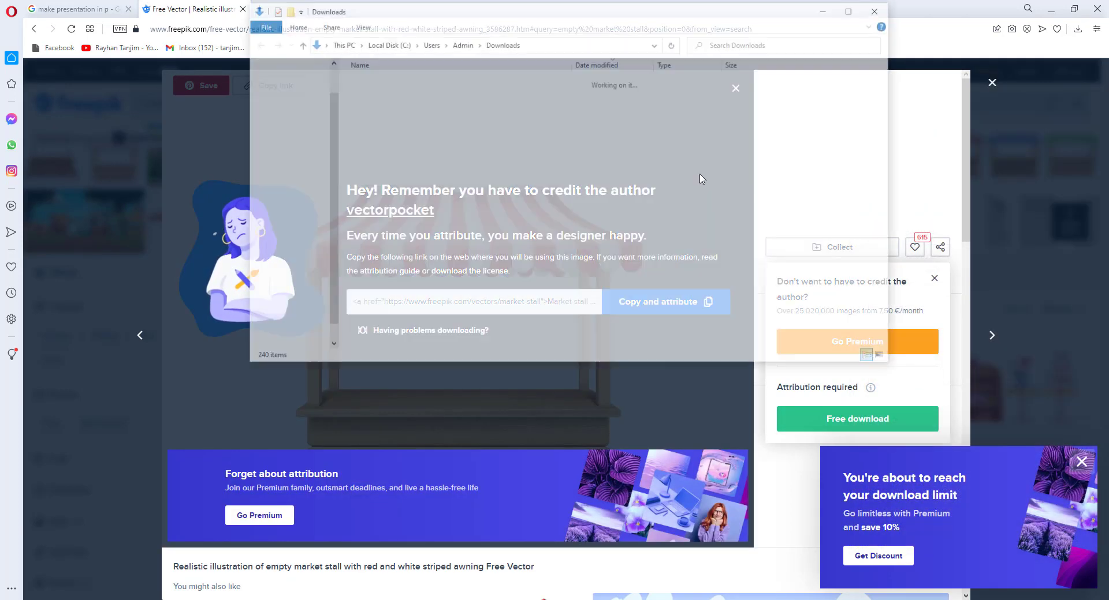
right_click(402, 97)
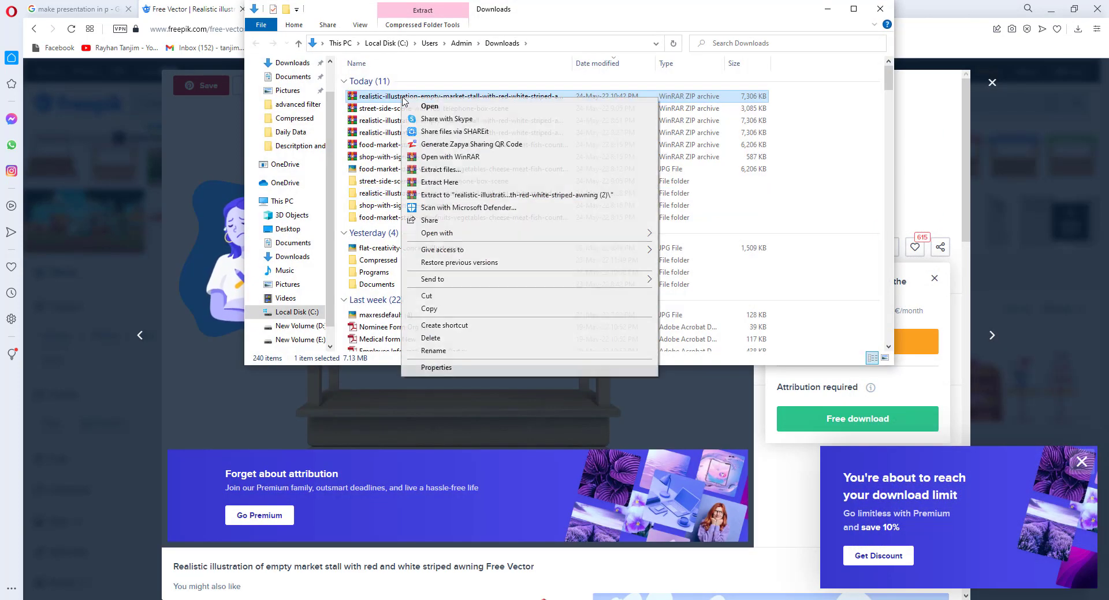
left_click(439, 182)
double_click(388, 205)
Preview the market stall and street scene JPGs full-size, then close the viewer
double_click(387, 91)
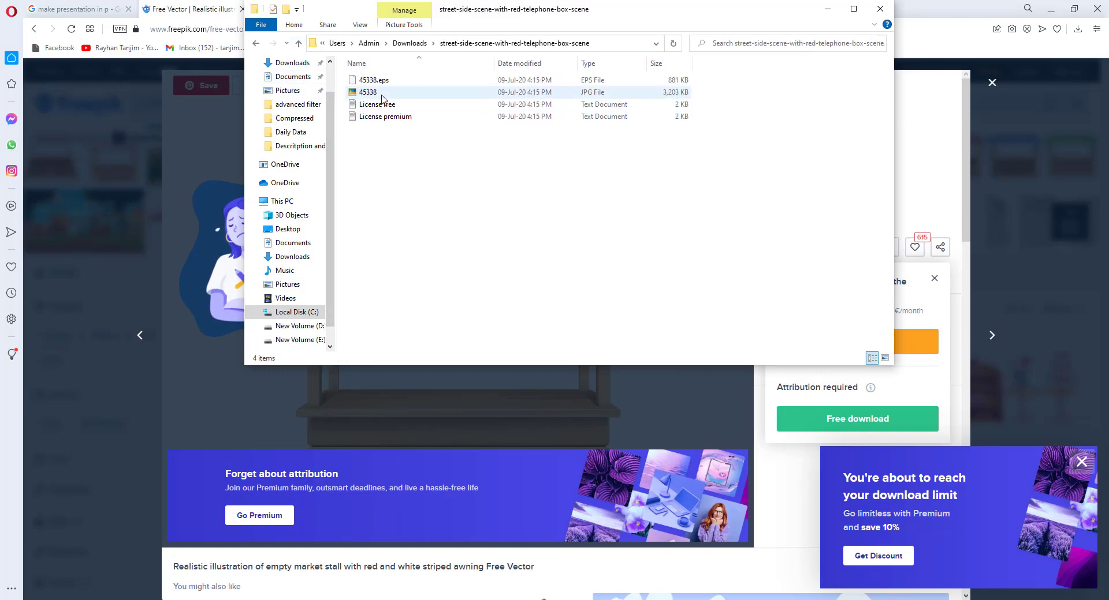
double_click(384, 92)
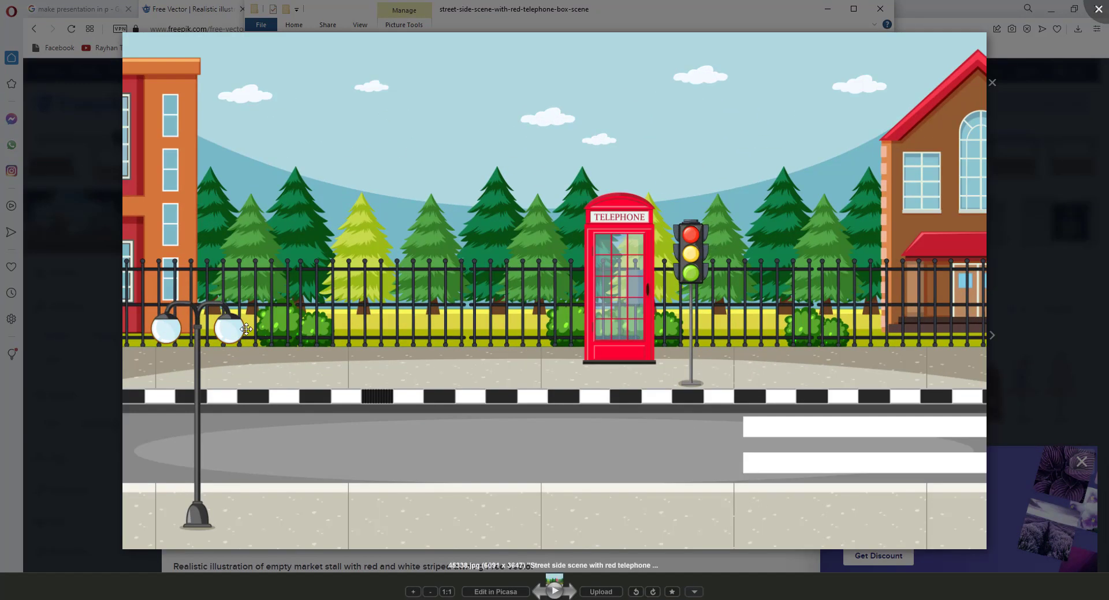
left_click(1099, 8)
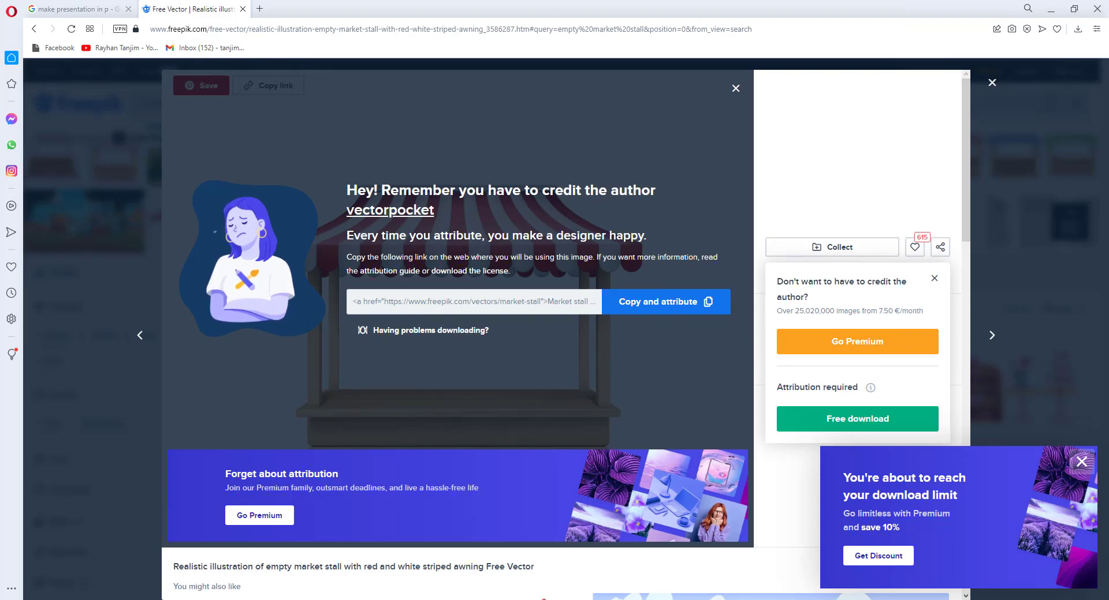
Insert street scene image 45338 from Downloads and stretch it to the full 13.33" slide width
mouse_move(522, 599)
left_click(583, 562)
left_click(86, 29)
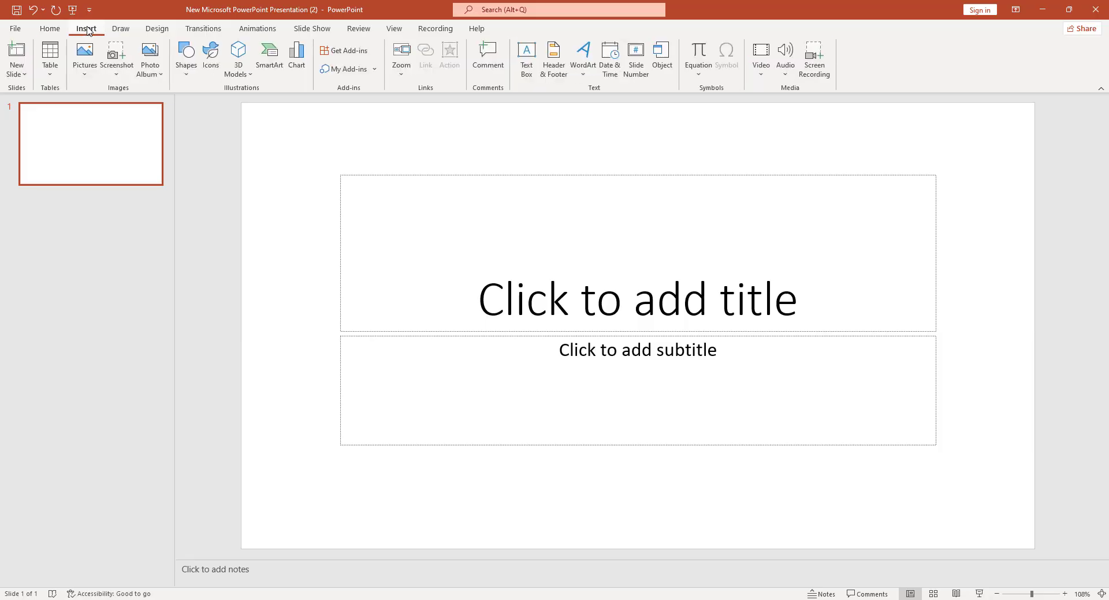
left_click(90, 71)
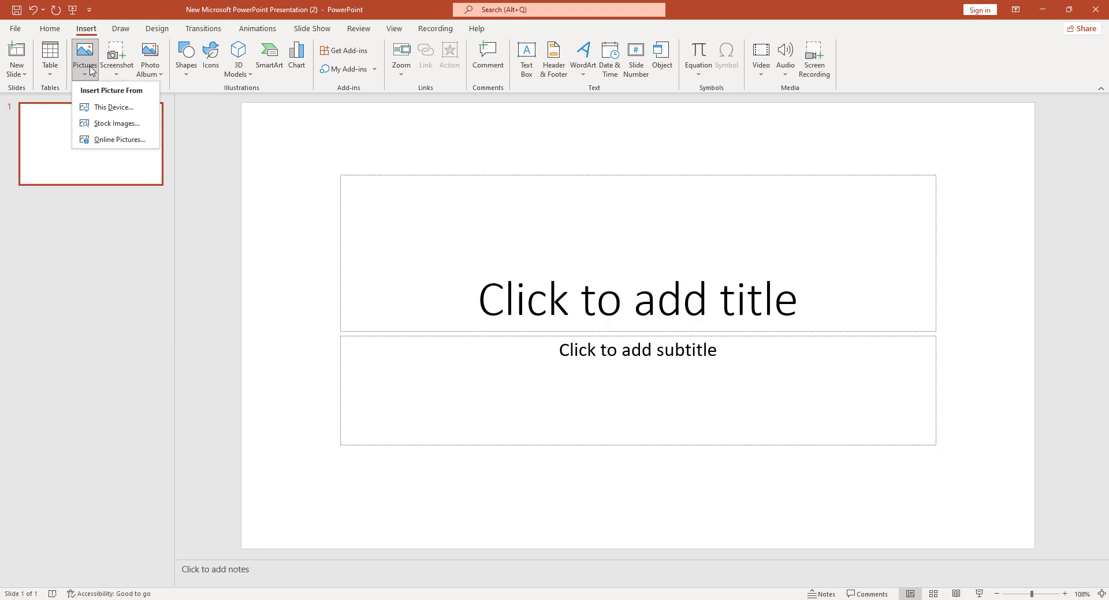
left_click(107, 107)
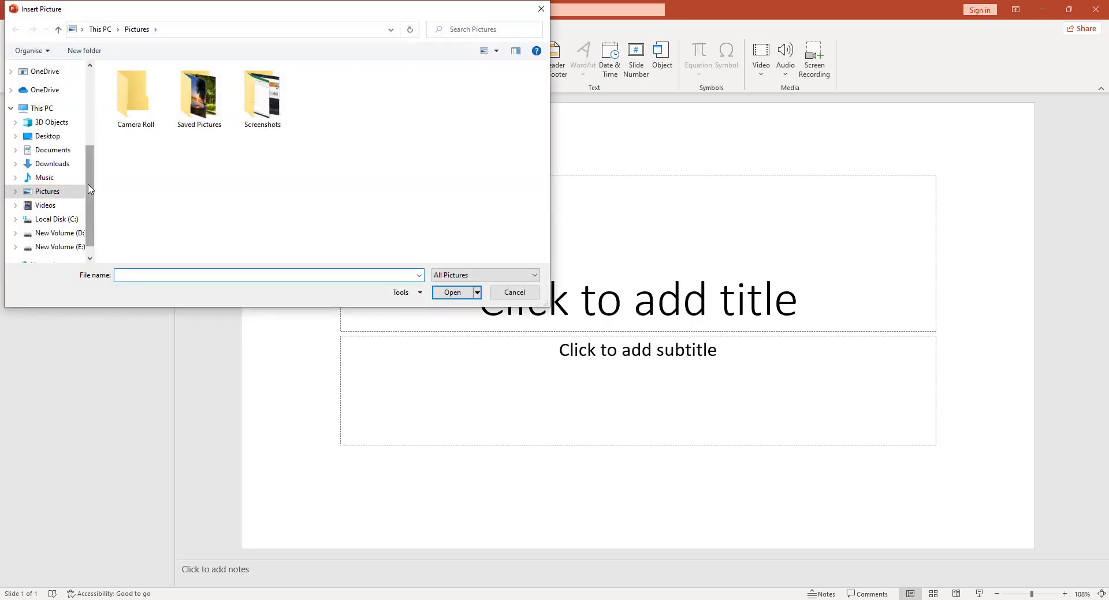
scroll(54, 114, "up", 3)
left_click(55, 109)
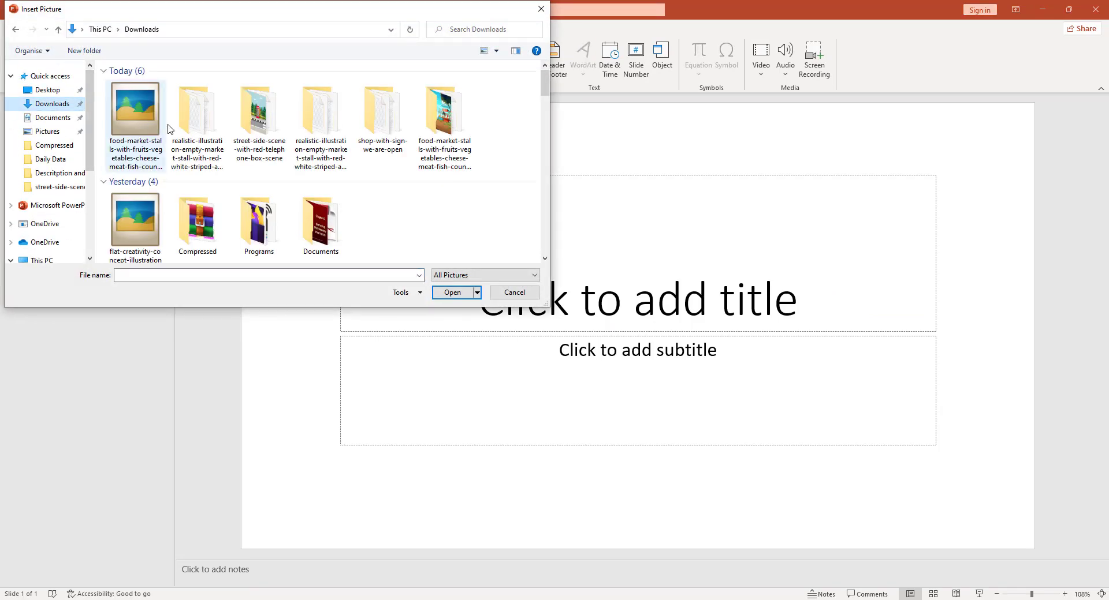
double_click(261, 124)
double_click(135, 103)
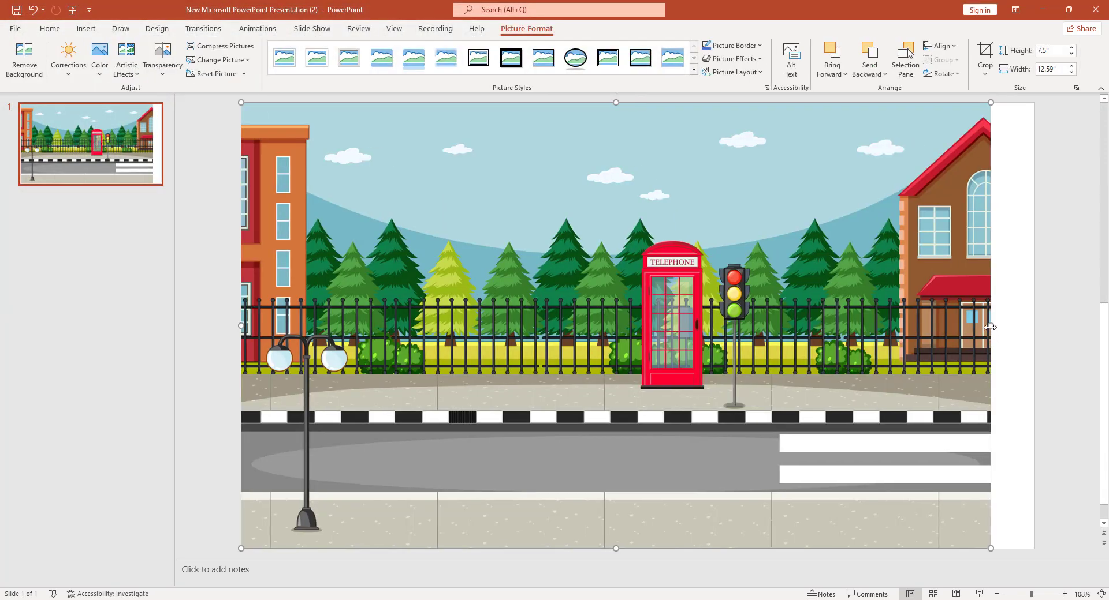
left_click_drag(990, 327, 1034, 328)
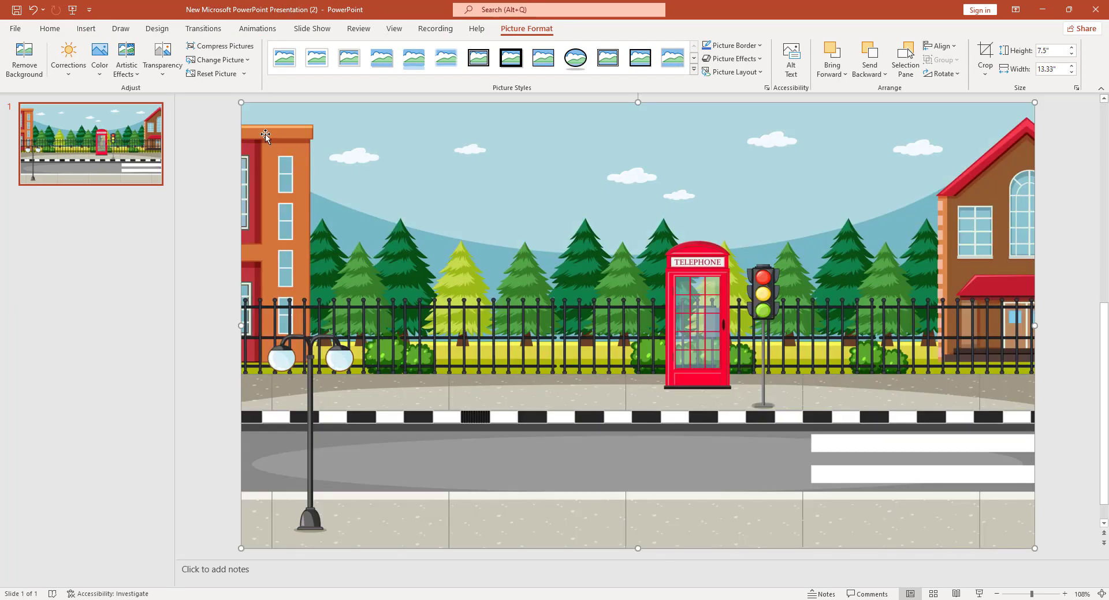
Insert the market-stall image 2557 from its download folder onto the slide
left_click(86, 29)
left_click(86, 52)
left_click(104, 107)
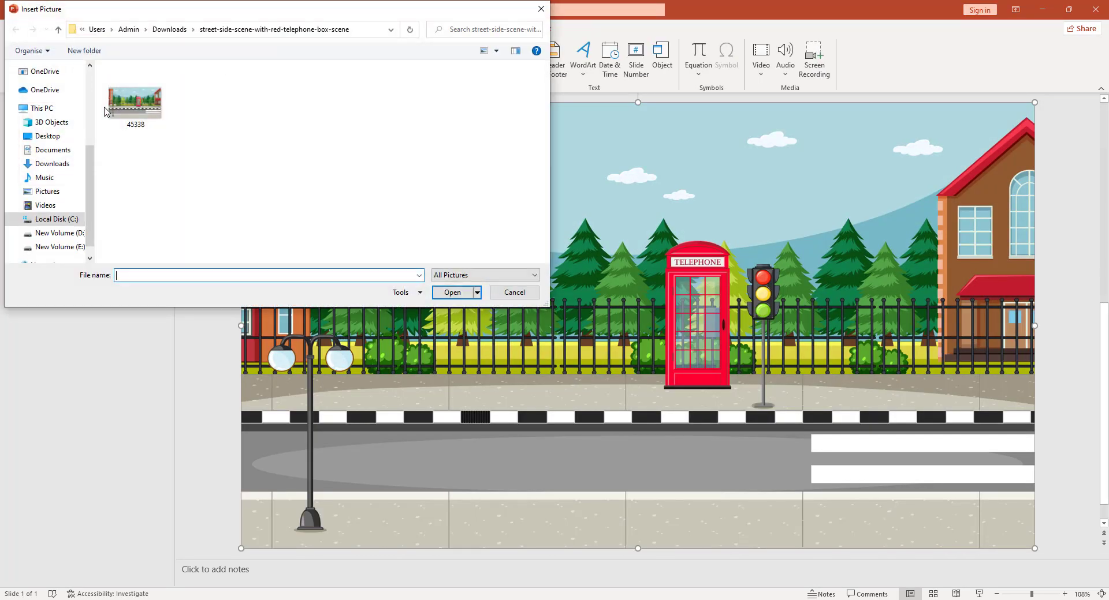
scroll(46, 162, "up", 5)
left_click(50, 104)
left_click(137, 98)
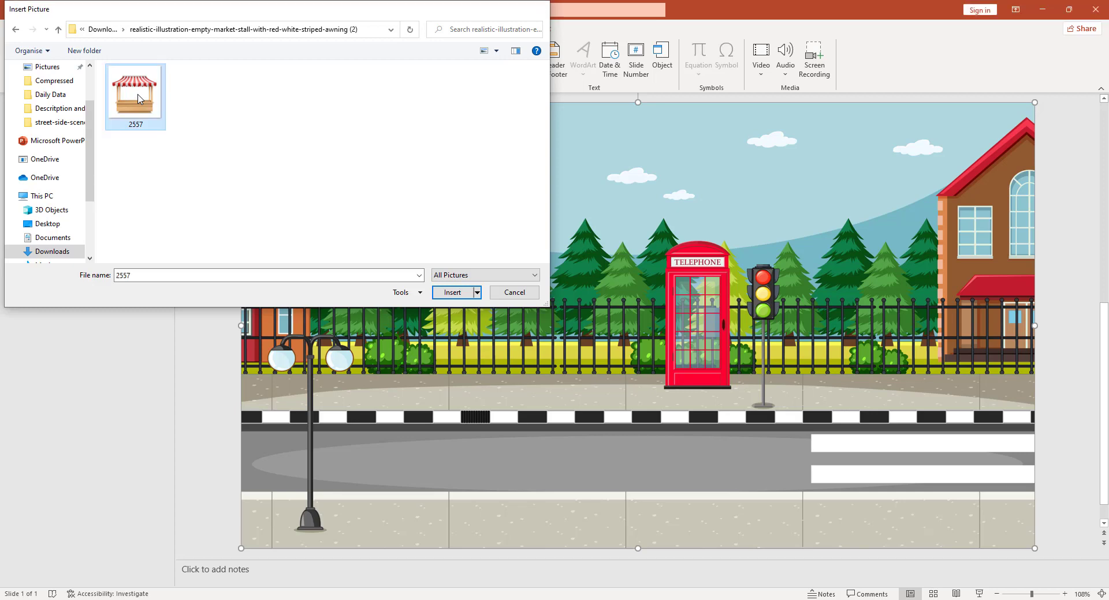
double_click(137, 98)
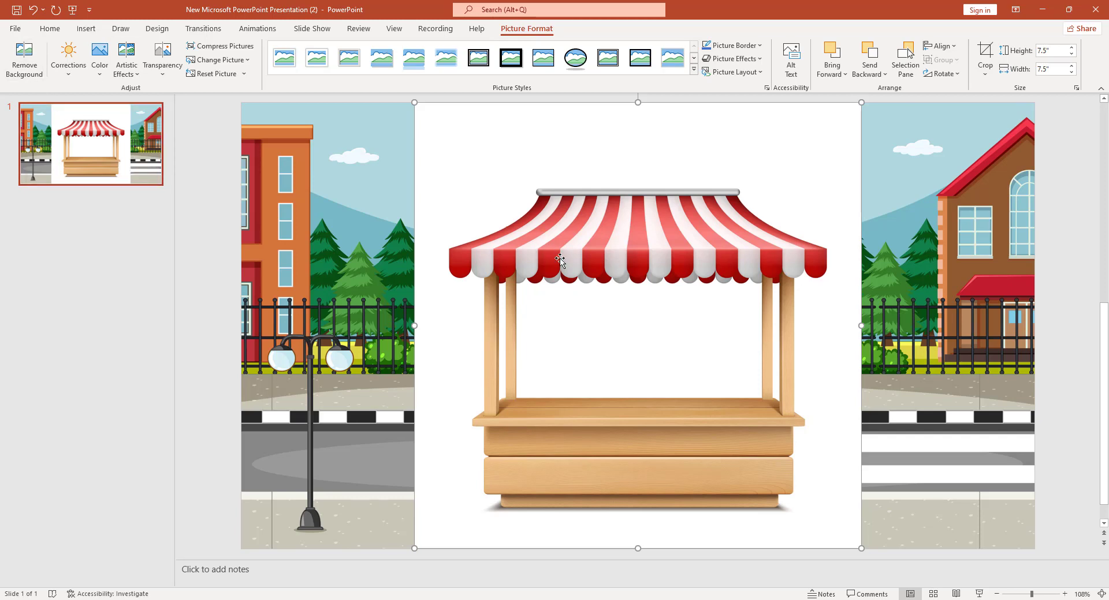
Remove the stall's white background, resize it to 6.76", and place it right of the telephone box
left_click(25, 60)
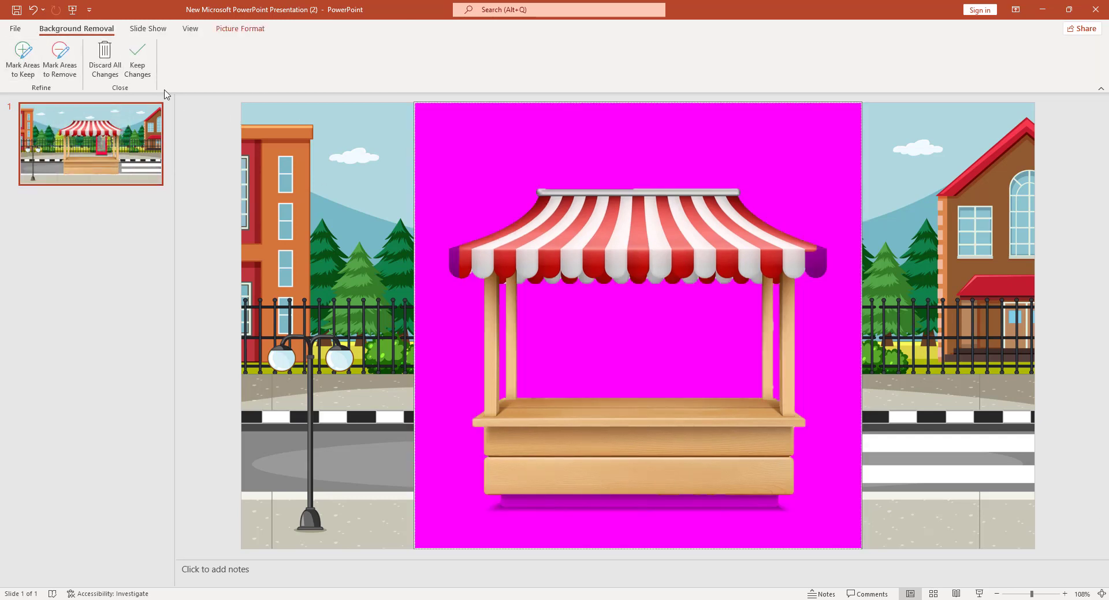
left_click(137, 60)
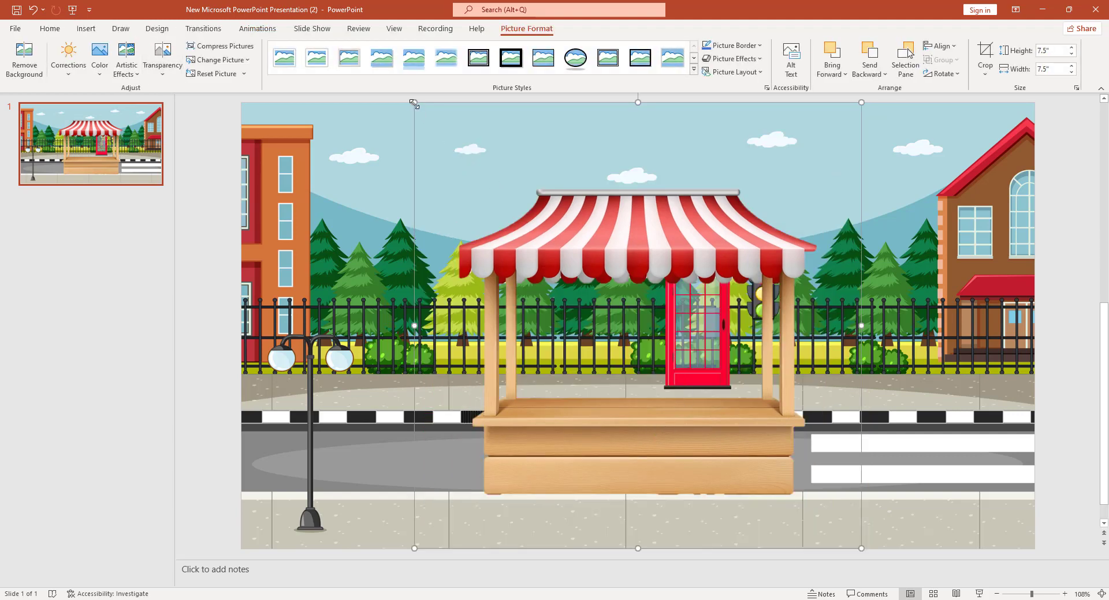
left_click_drag(414, 104, 460, 156)
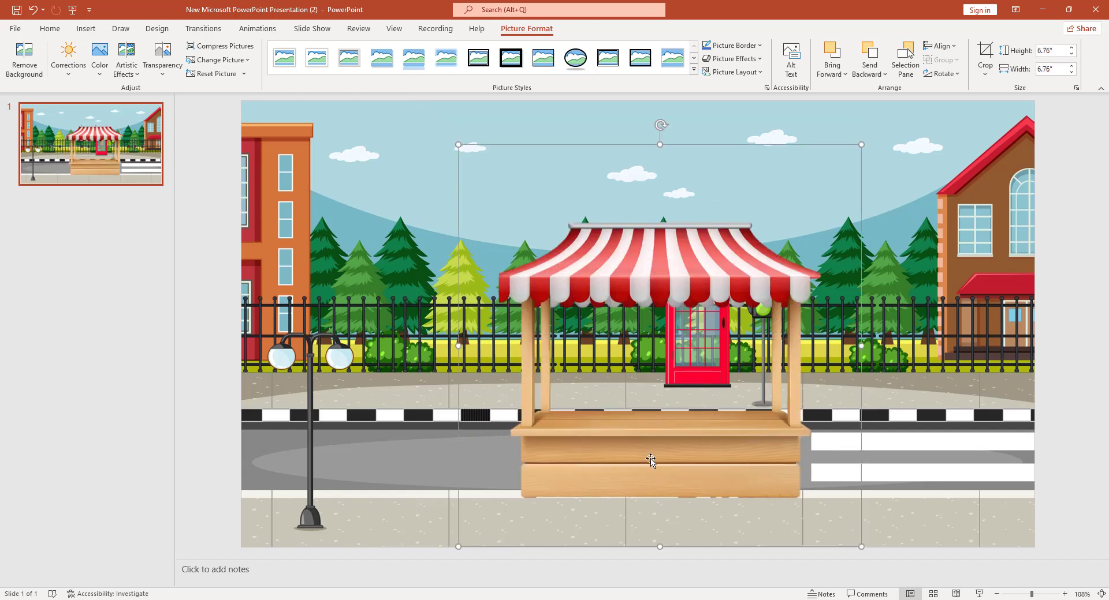
left_click_drag(651, 462, 889, 463)
left_click(589, 296)
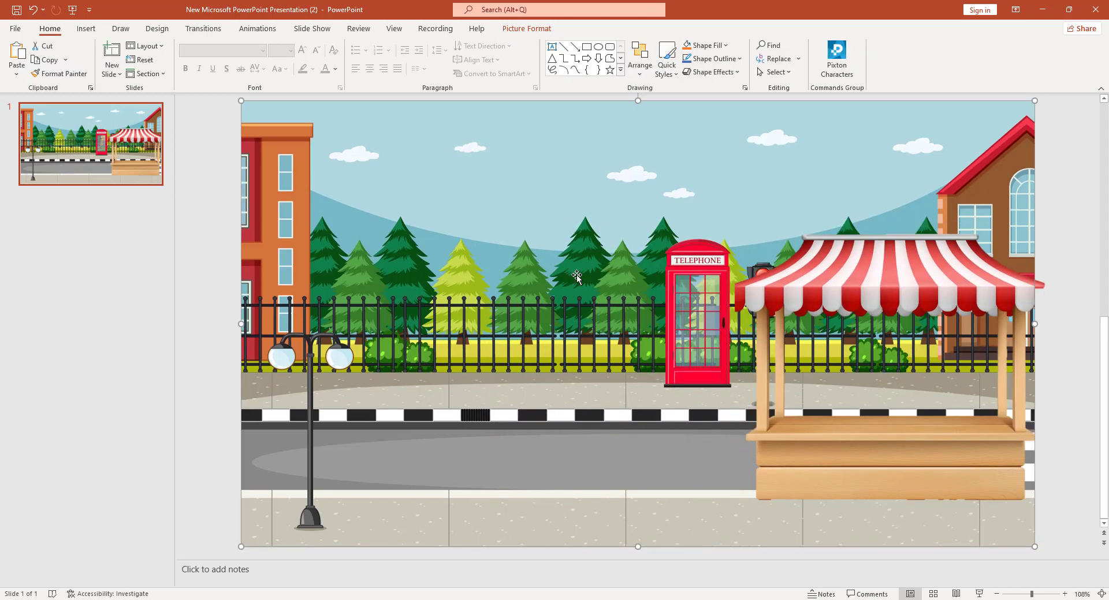
Build a Pixton character with the third type, fifth hairstyle and blue sweater, inserted walking
left_click(837, 58)
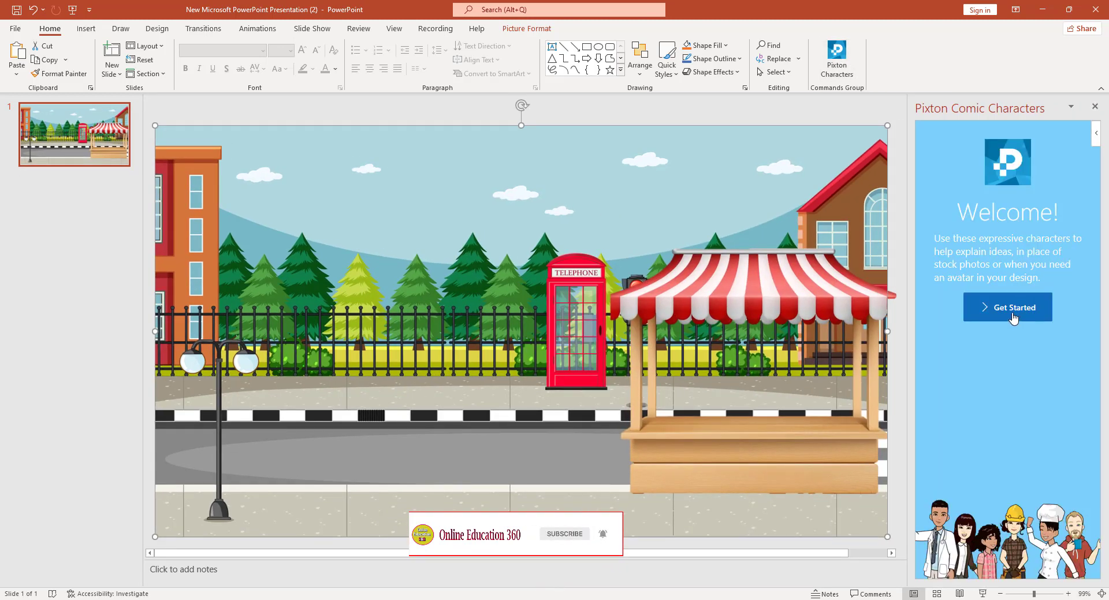
left_click(1010, 315)
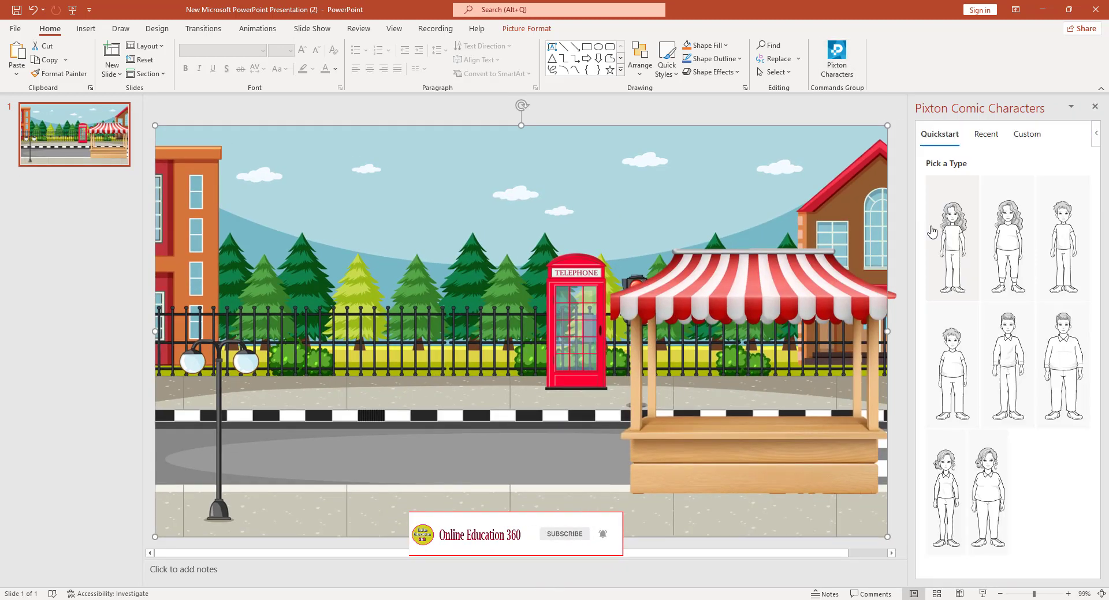
left_click(1064, 237)
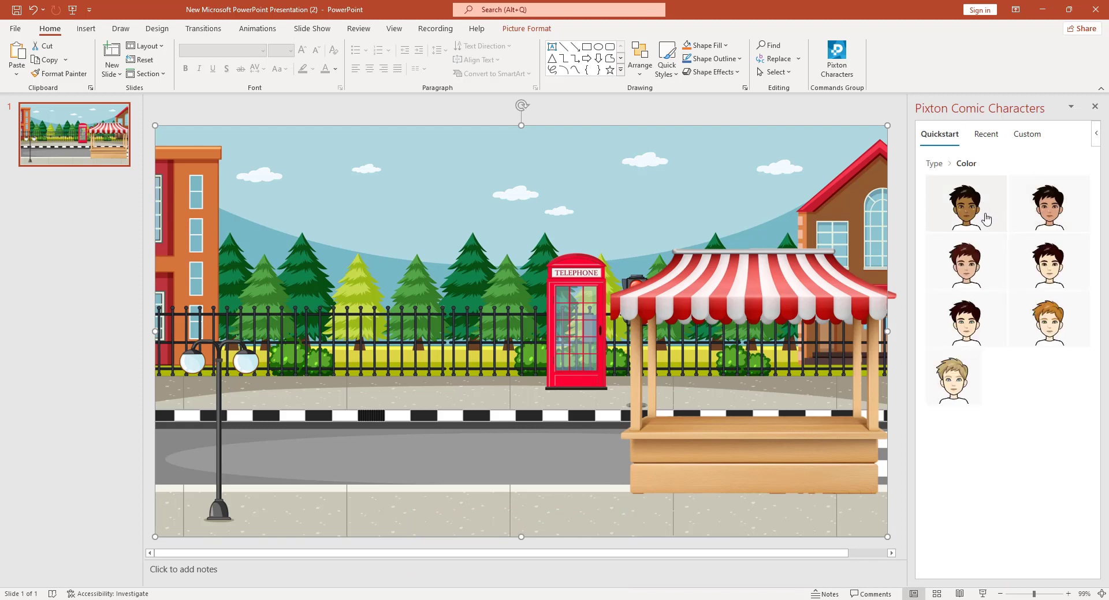
left_click(965, 269)
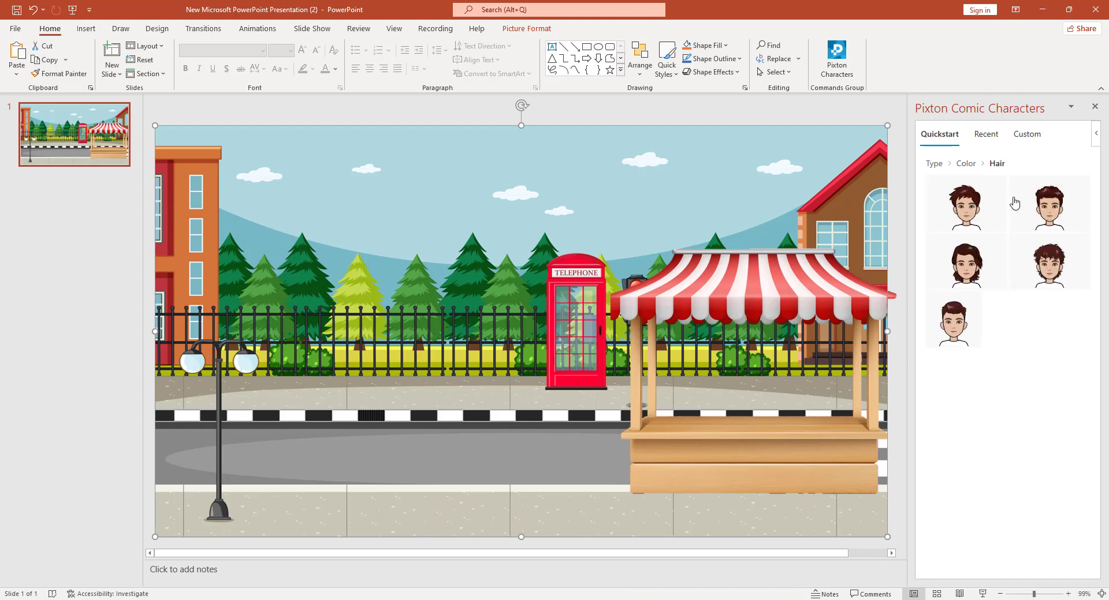
left_click(959, 327)
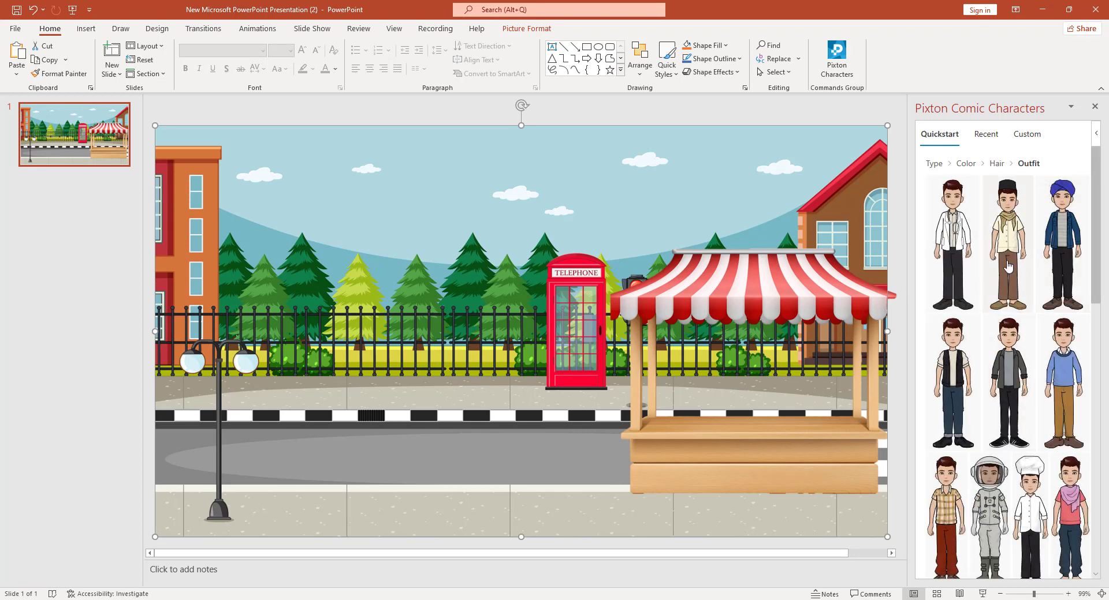
left_click(1062, 370)
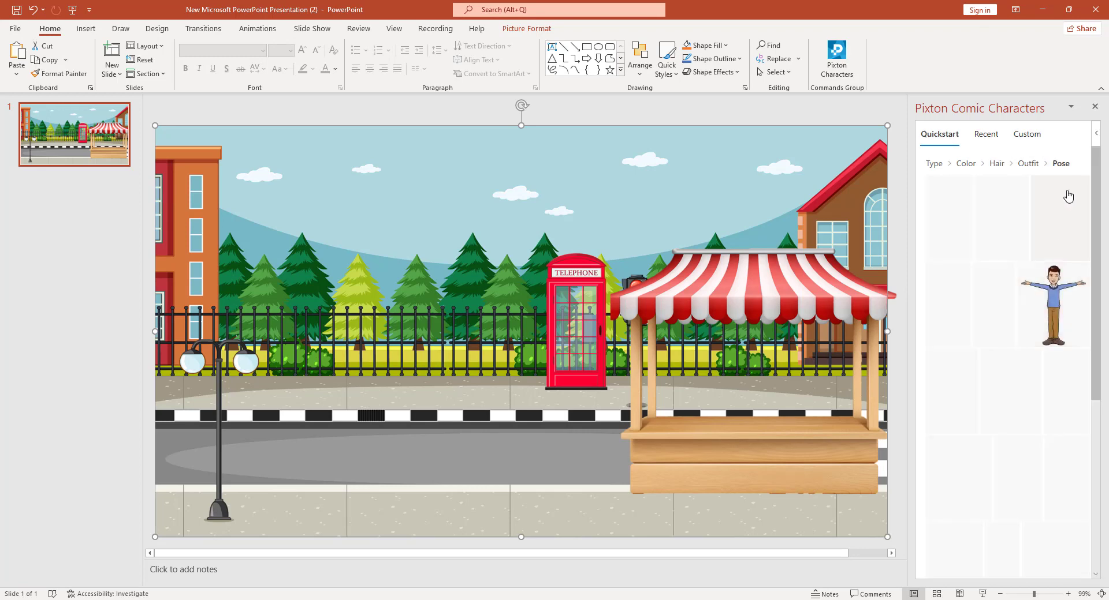
left_click(1009, 215)
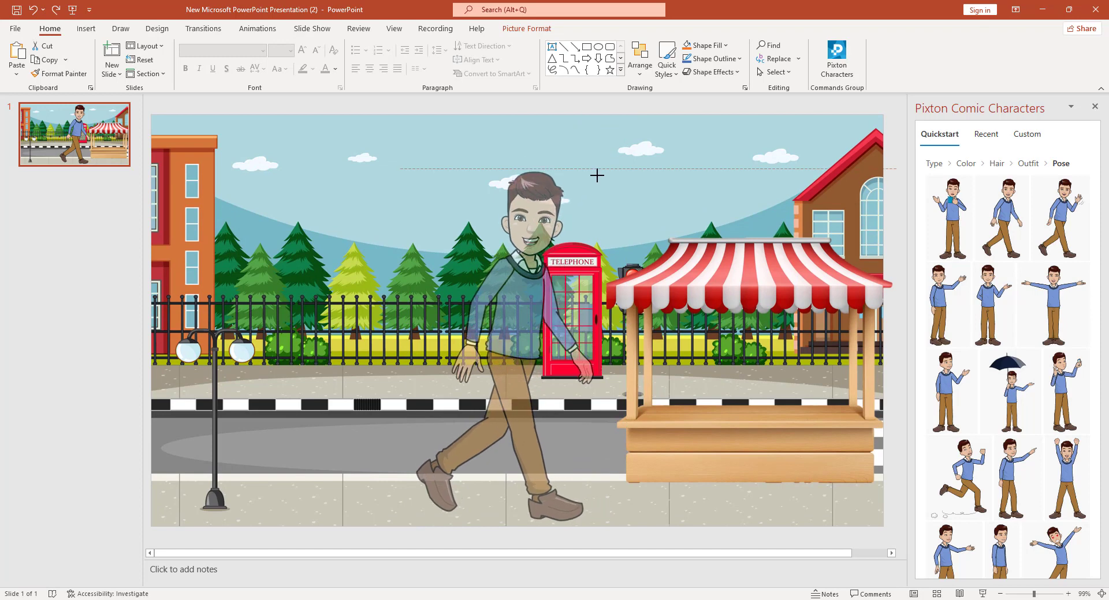
Scale down the walking character and move it beside the telephone box
left_click_drag(571, 219, 524, 305)
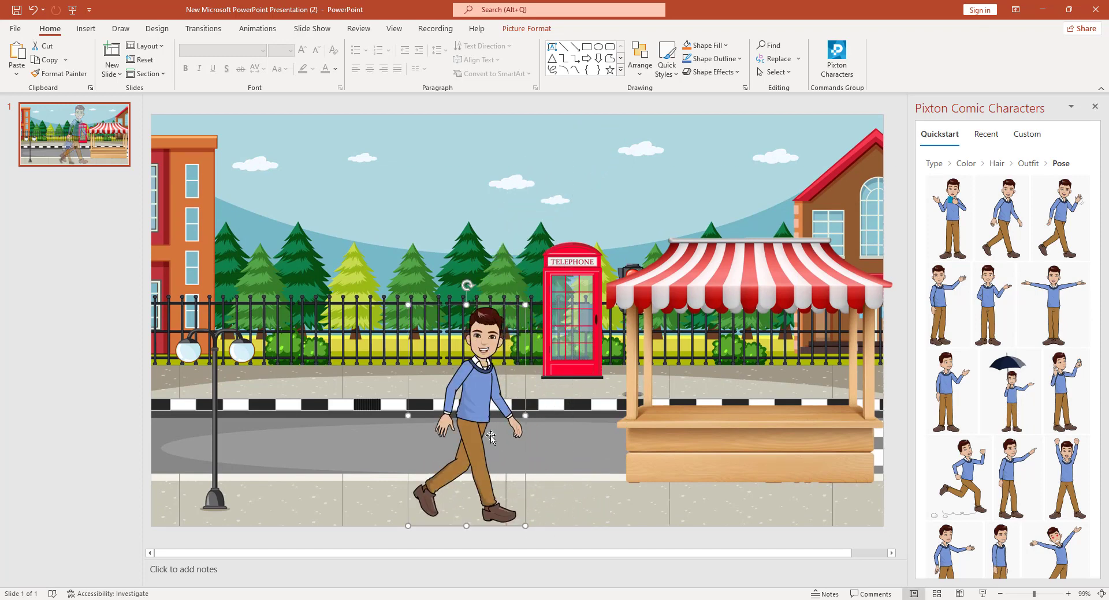
left_click_drag(476, 429, 541, 419)
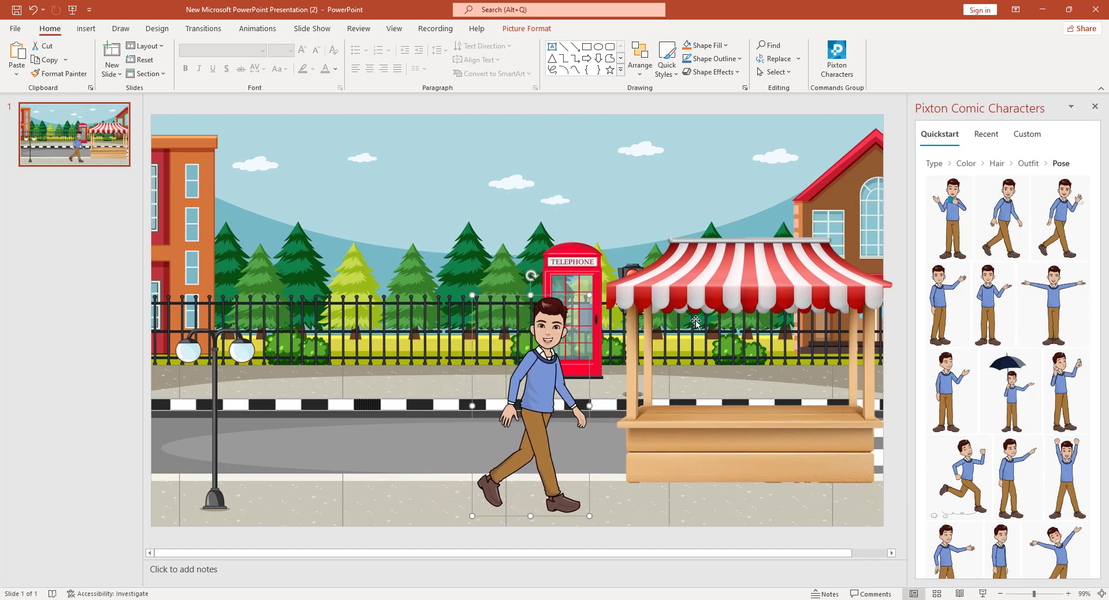
left_click(933, 164)
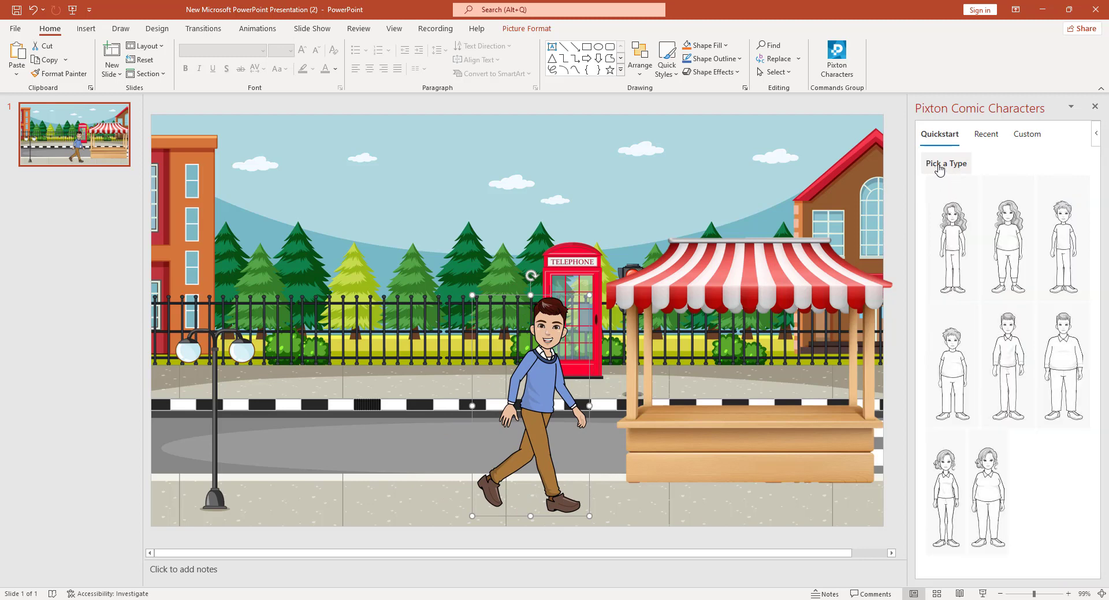
Build and insert a walking Pixton woman in a hijab outfit
left_click(1008, 238)
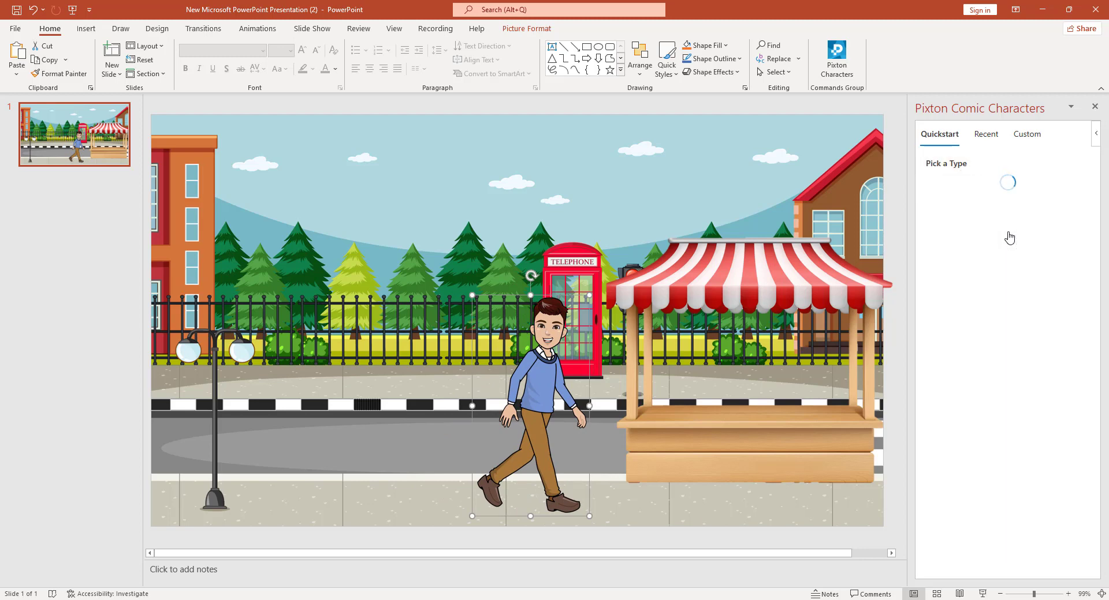
left_click(1052, 325)
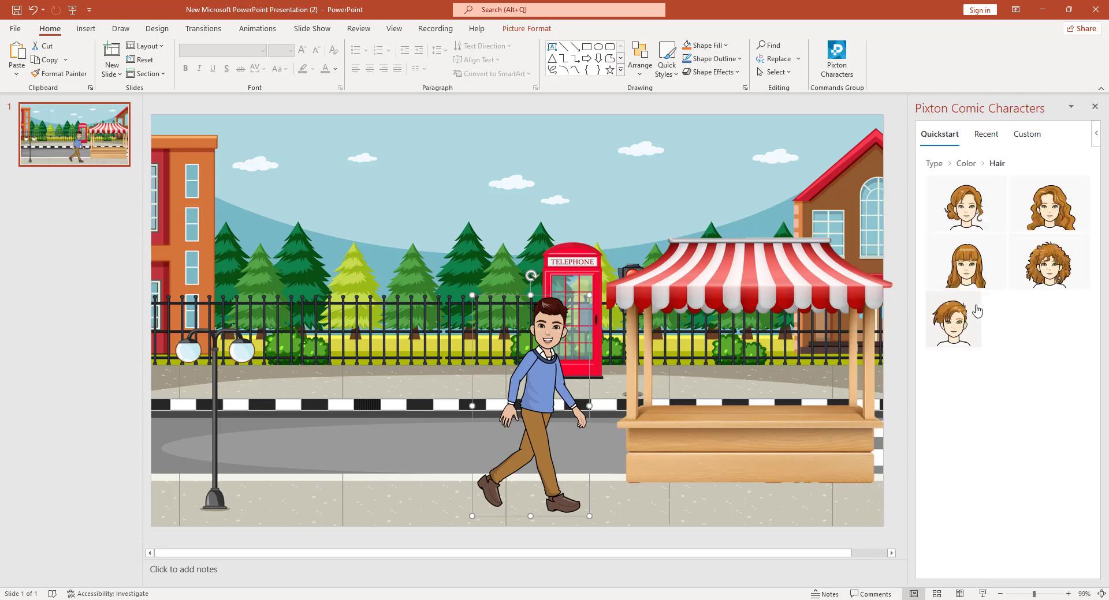
left_click(989, 271)
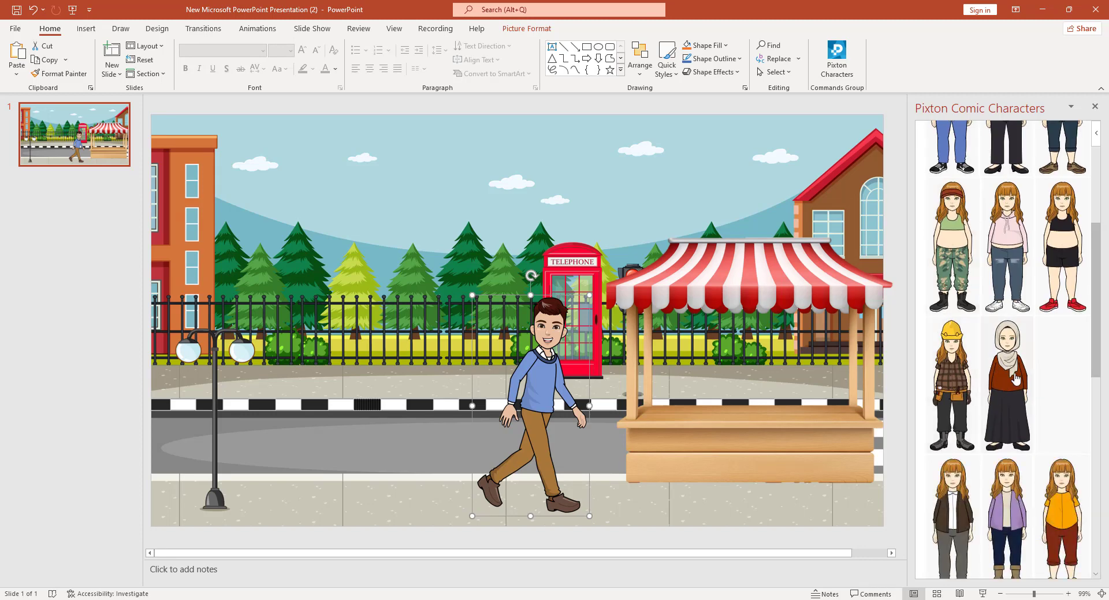
left_click(1011, 372)
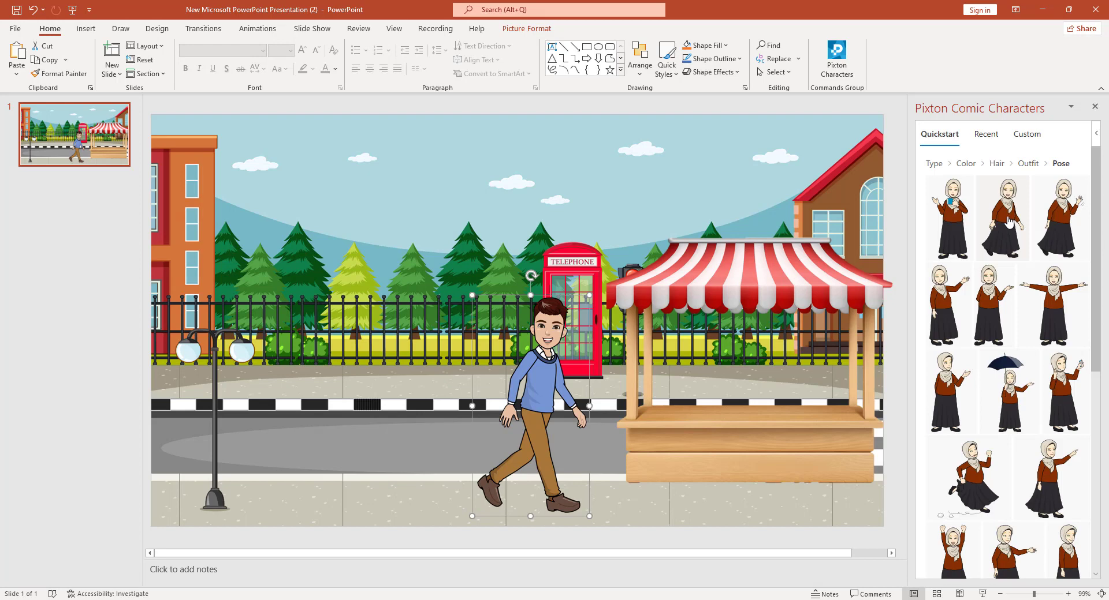
left_click(1009, 221)
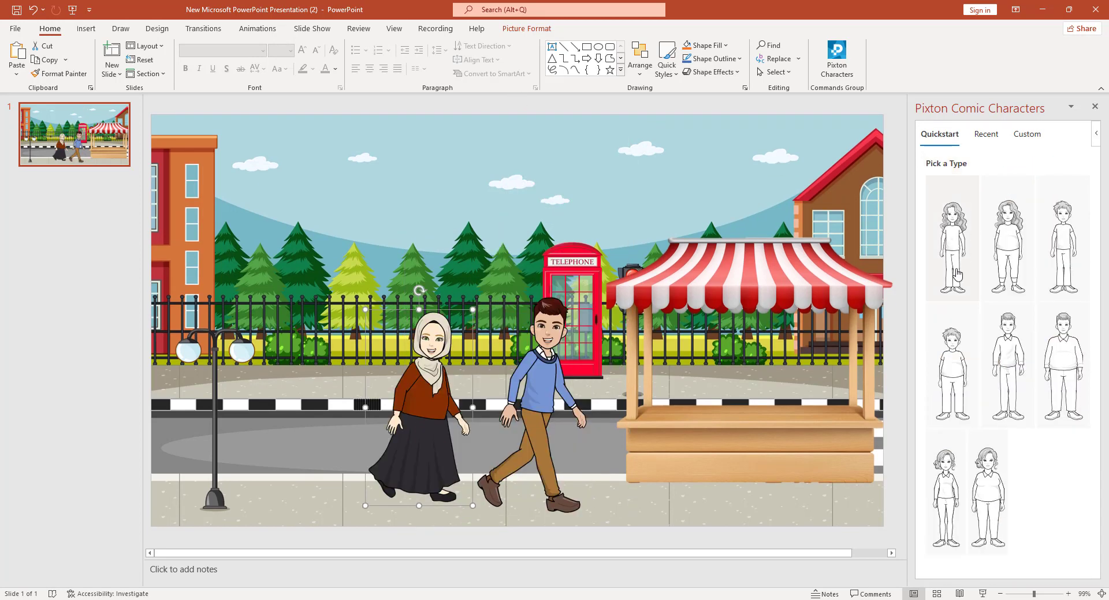
Insert a walking grey-haired woman, shrink her, and place her left of the hijab woman
left_click(994, 490)
left_click(976, 276)
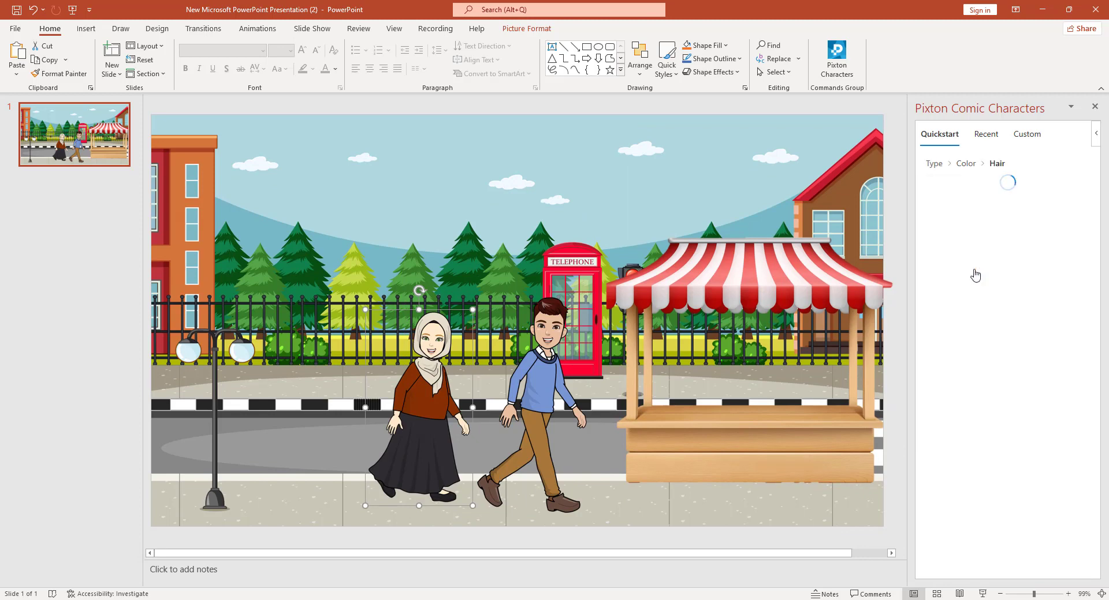
left_click(986, 217)
left_click(1007, 218)
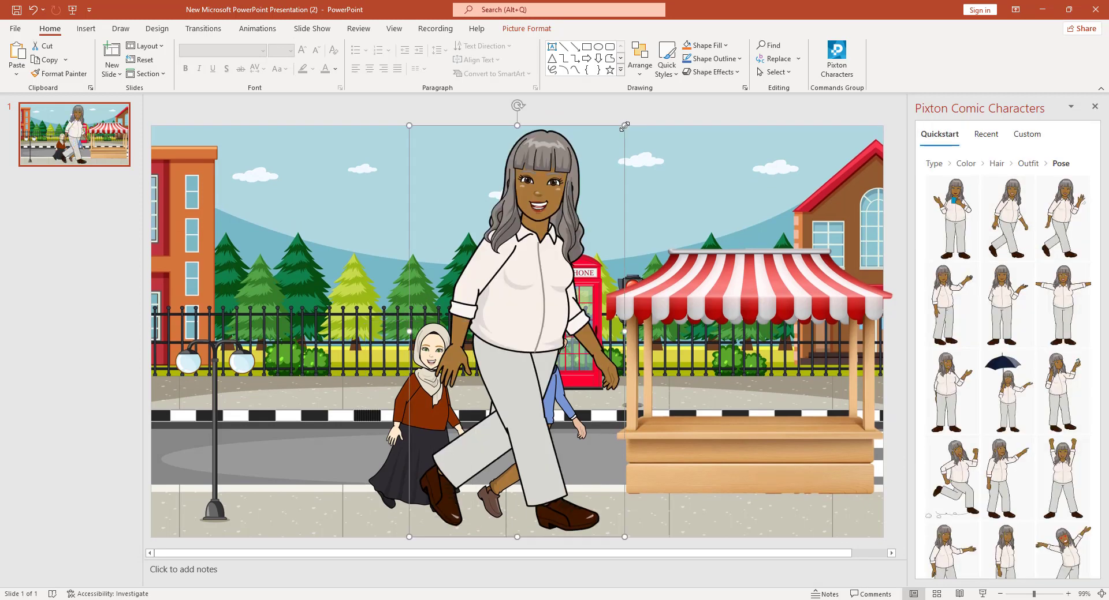
left_click_drag(624, 125, 471, 326)
left_click_drag(462, 414, 310, 404)
left_click(935, 165)
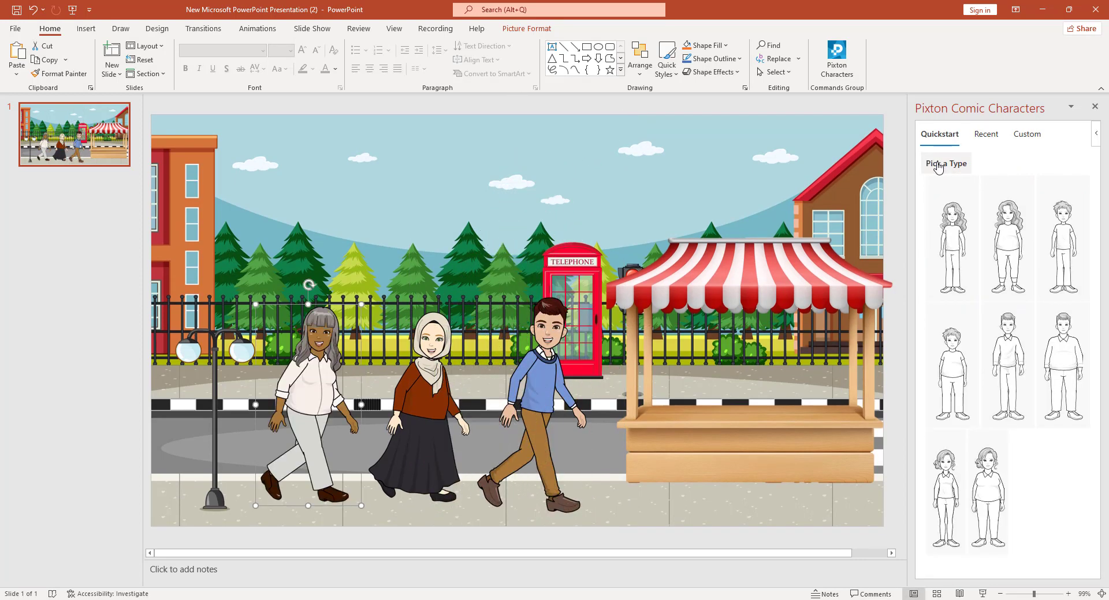
Insert a grey-jacket Pixton character, shrink it, and place it at the market stall
left_click(1068, 244)
left_click(1069, 237)
left_click(944, 450)
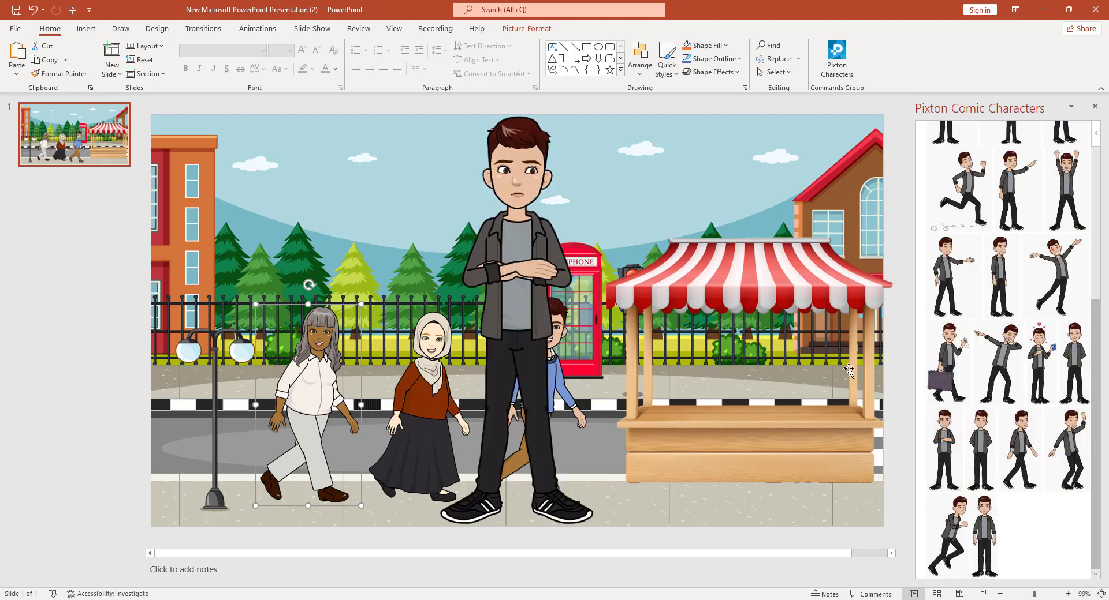
left_click_drag(594, 116, 520, 292)
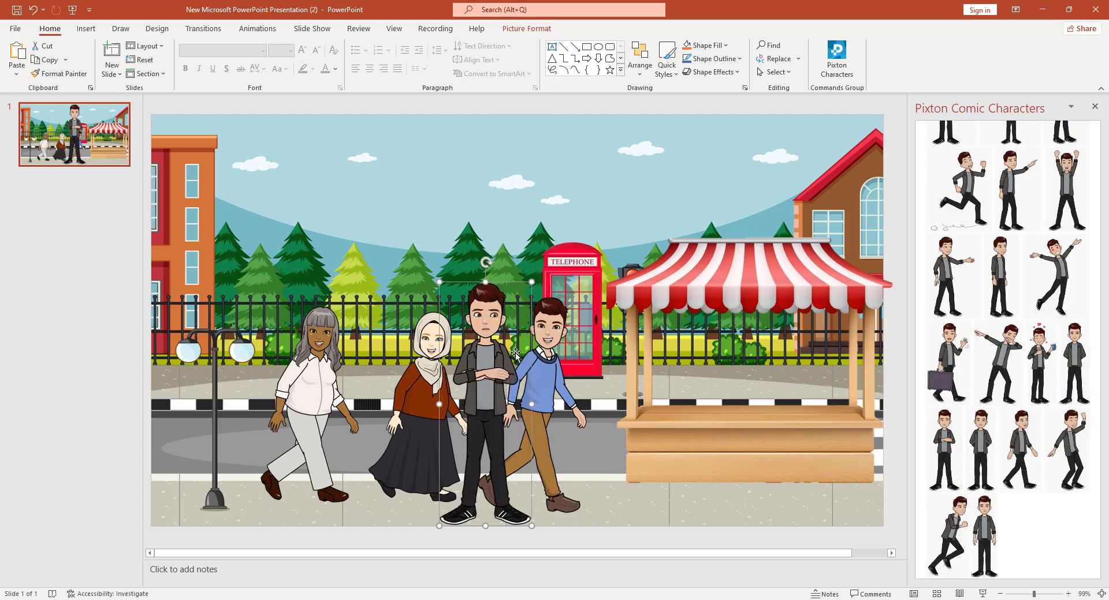
left_click_drag(540, 336, 810, 287)
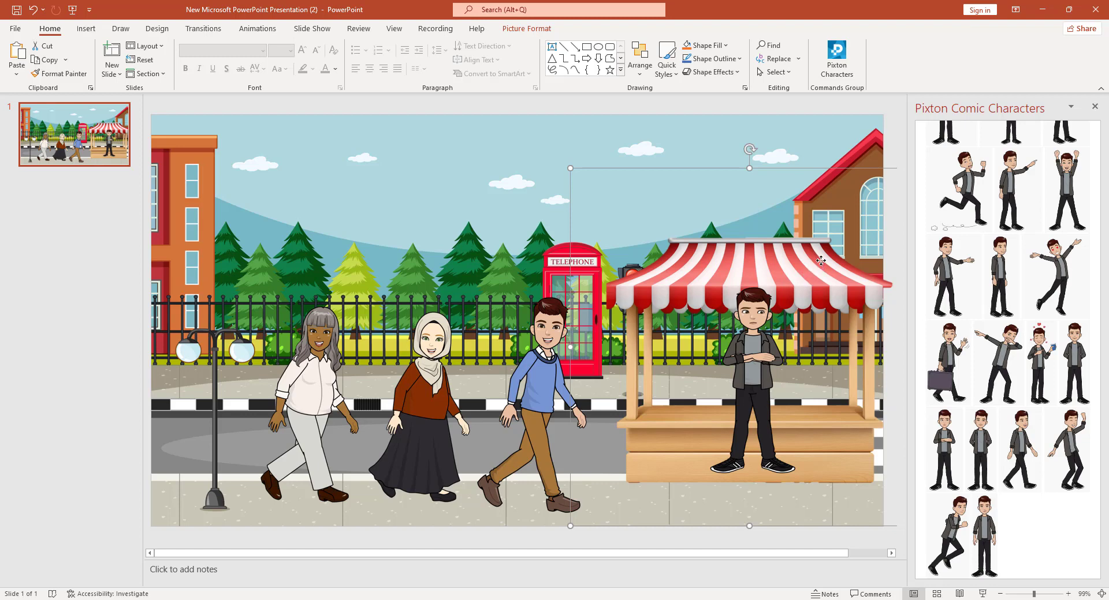
Send the grey-jacket character behind the stall and stretch the stall taller
right_click(821, 261)
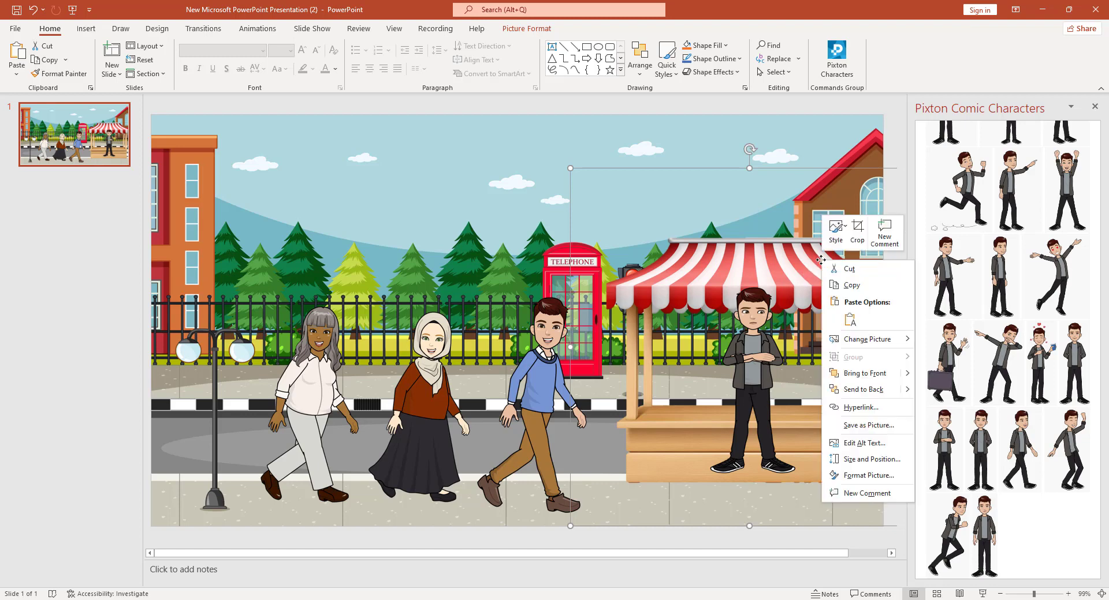
left_click(863, 390)
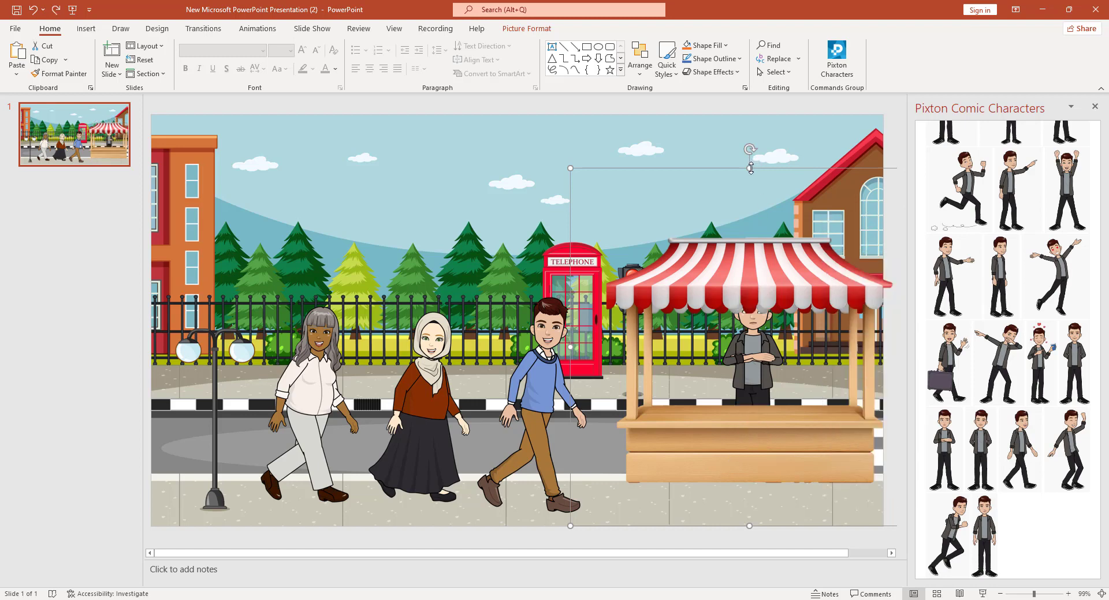
left_click_drag(750, 168, 750, 131)
left_click(758, 468)
left_click(91, 32)
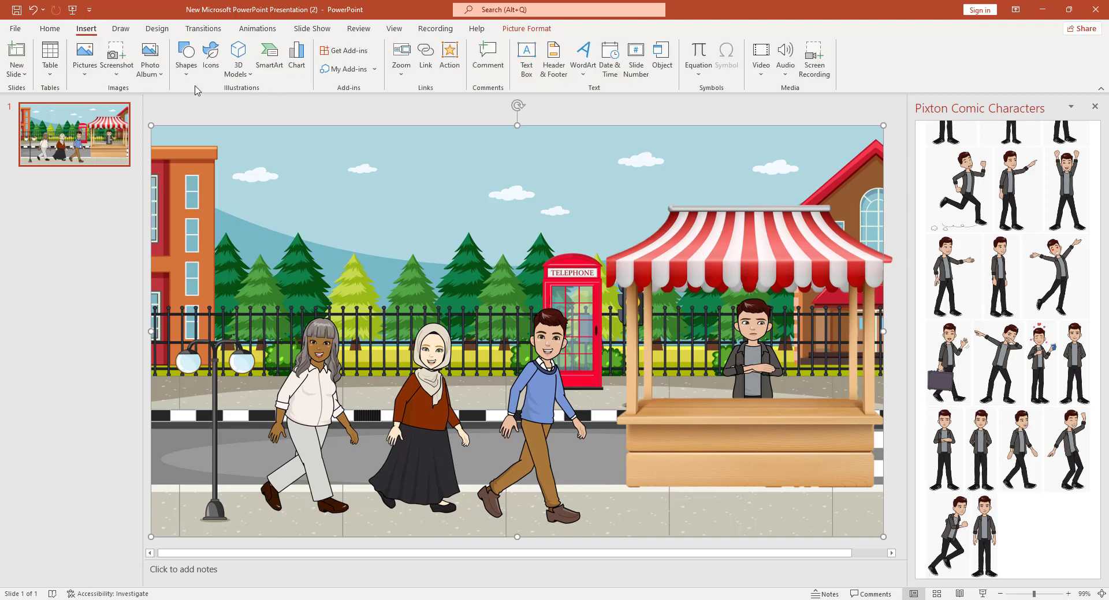
Add a text box reading 'Your Education Shop' on the stall's counter front
left_click(186, 55)
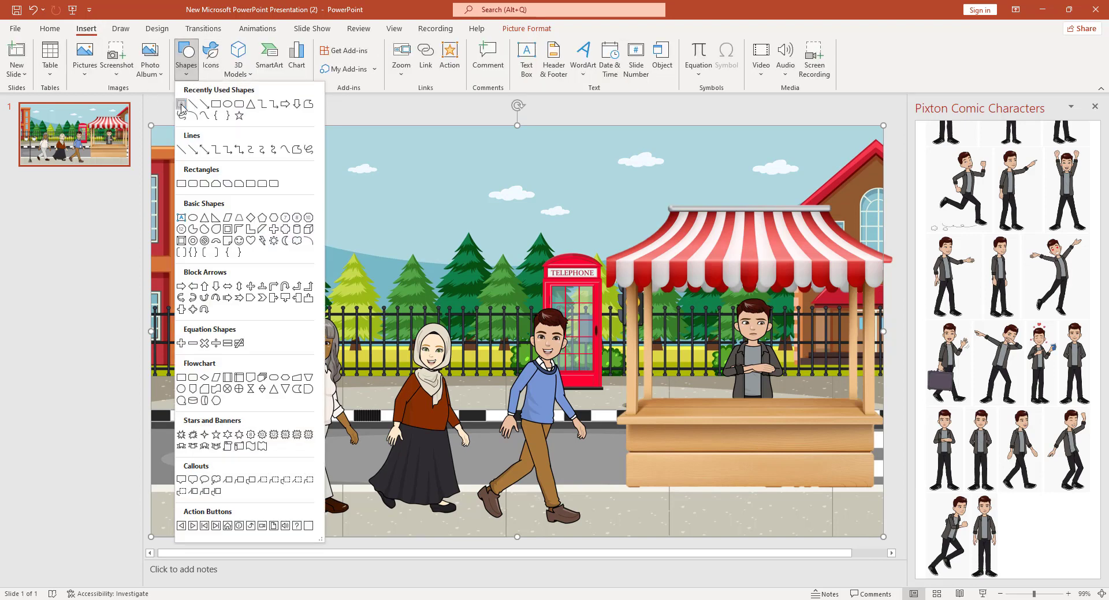
left_click(181, 104)
left_click_drag(676, 440, 819, 463)
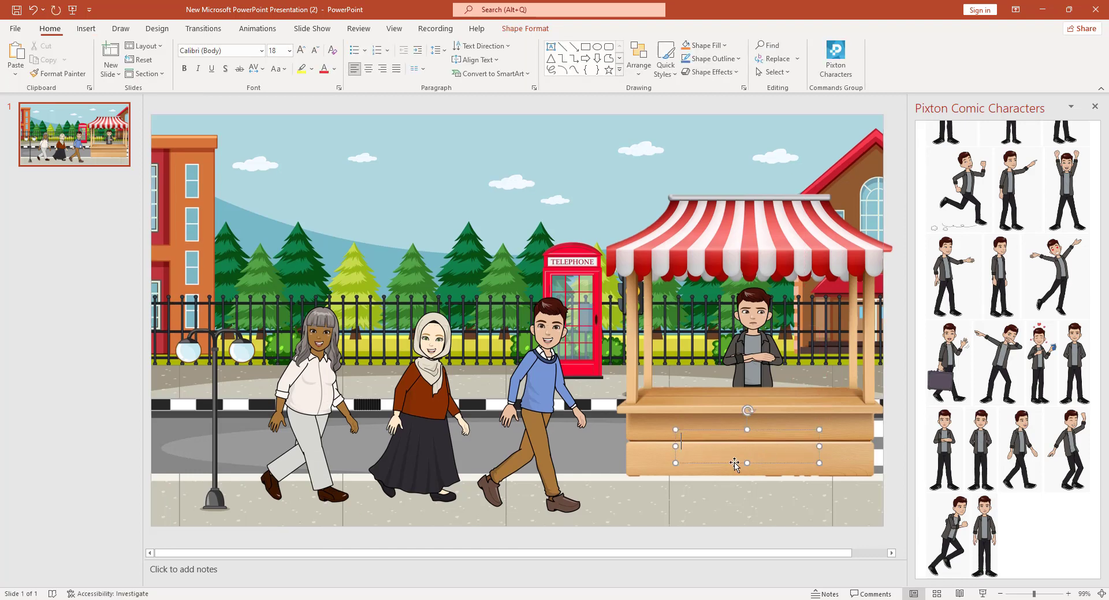
type("Your Education Shop")
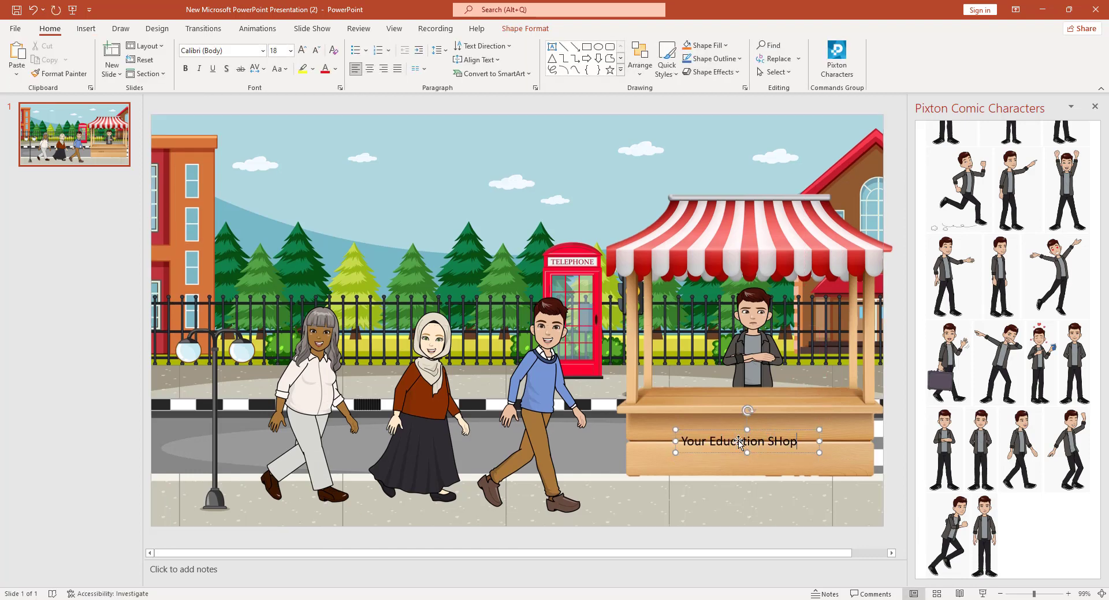
left_click(710, 338)
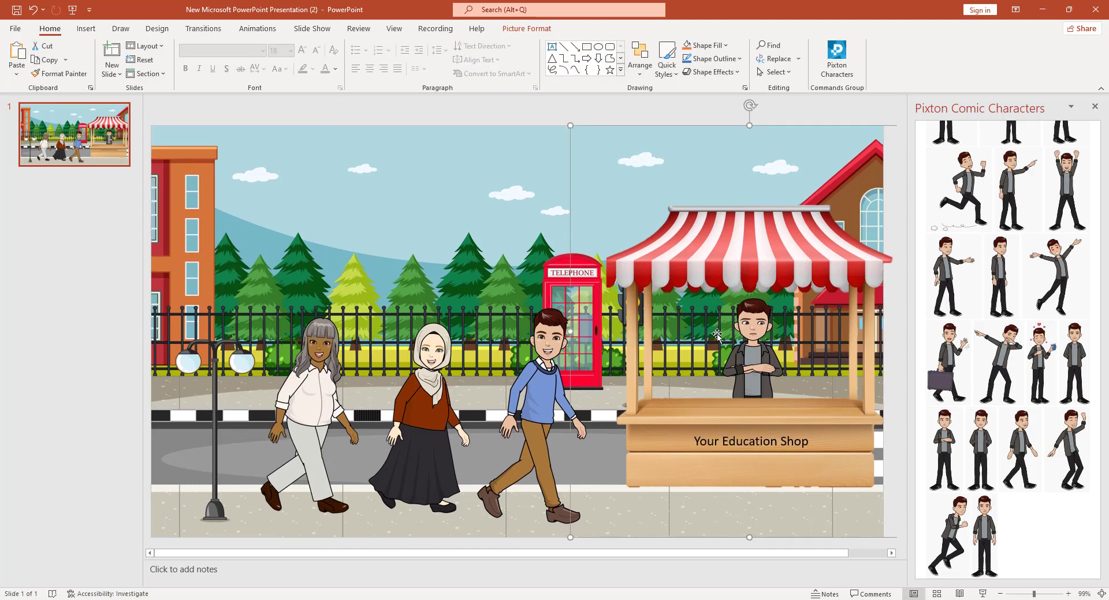
Search online pictures for 'book' and insert the stacked-books image
left_click(85, 31)
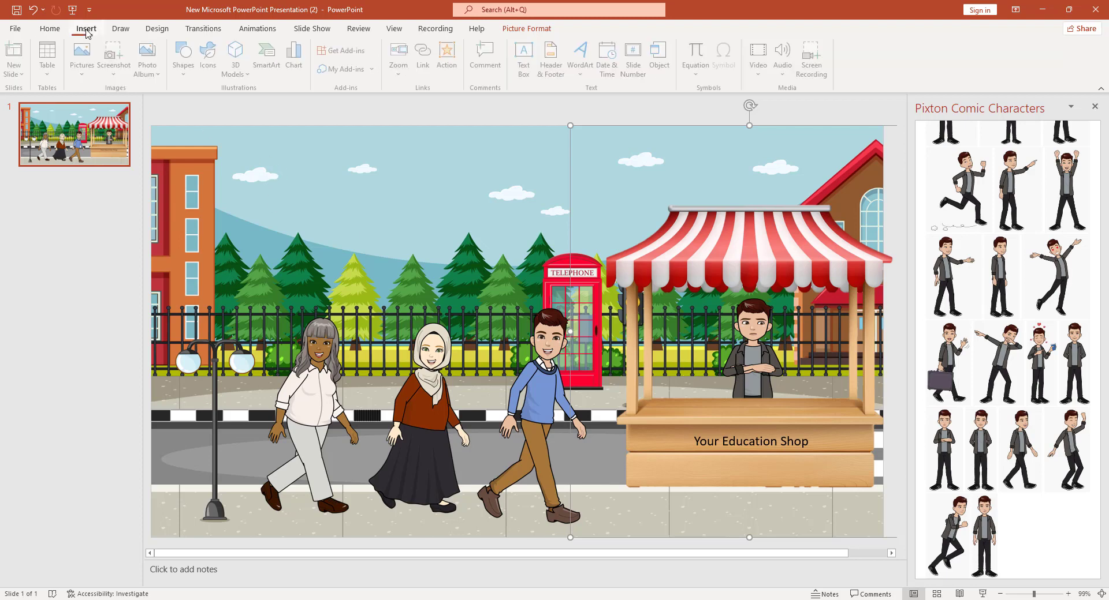
left_click(84, 70)
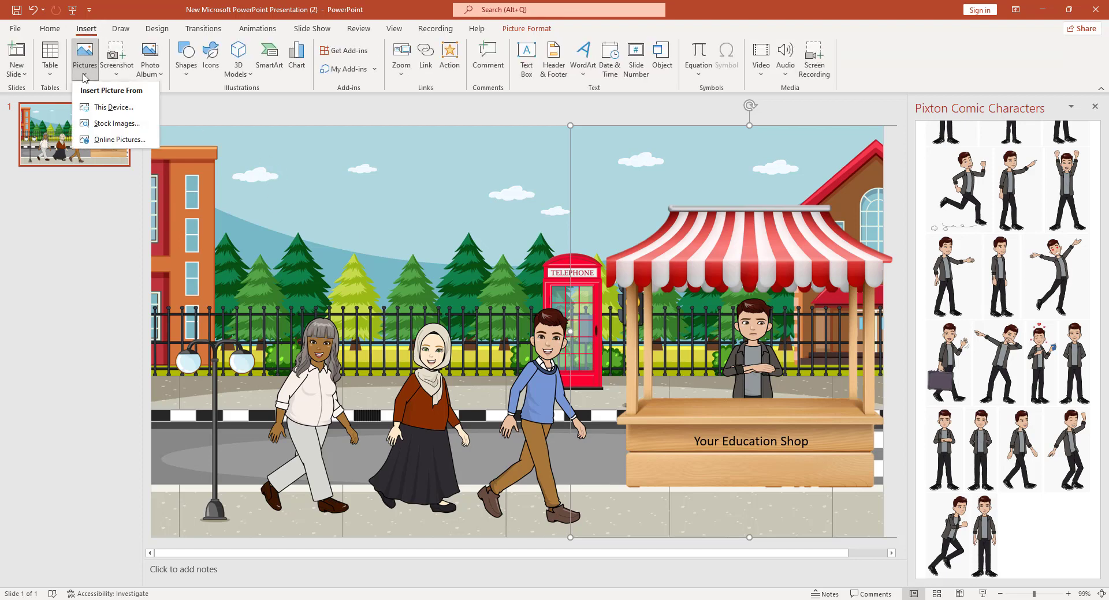
left_click(107, 121)
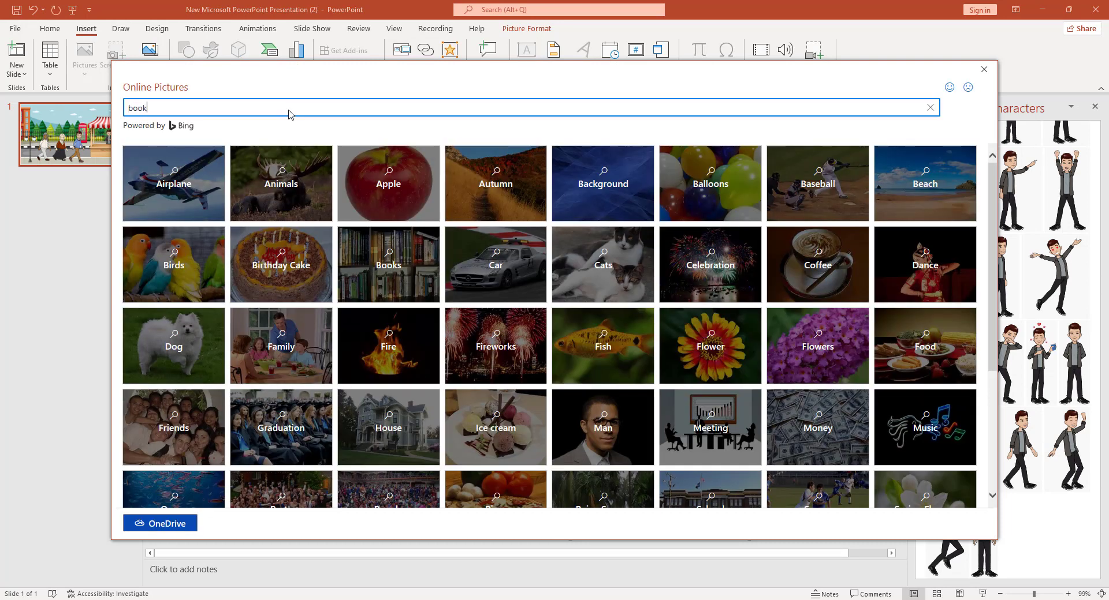
key("Return")
left_click(481, 375)
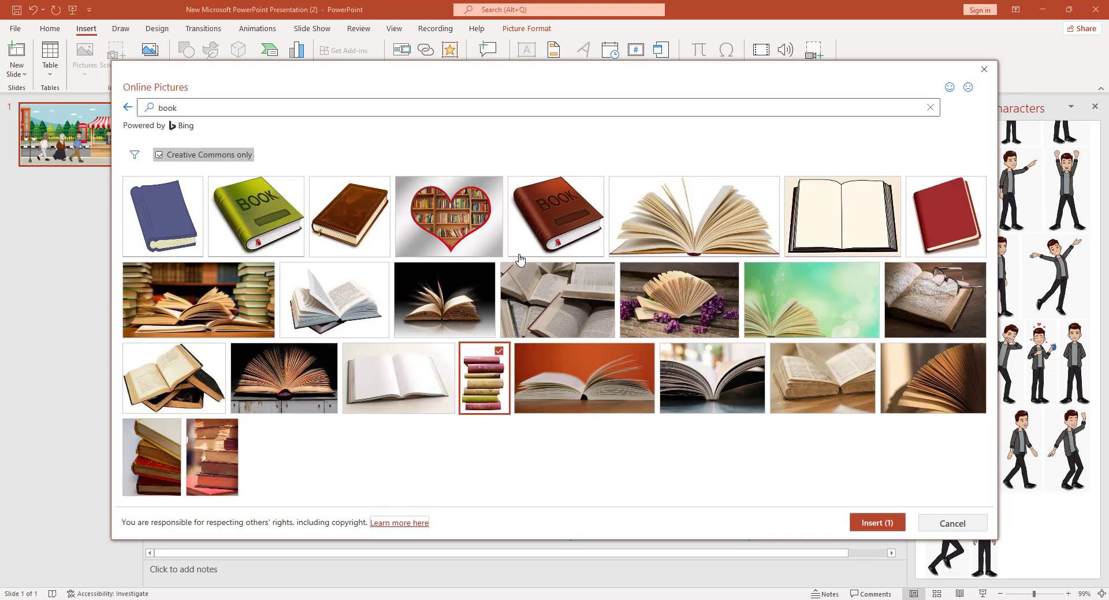
left_click(870, 524)
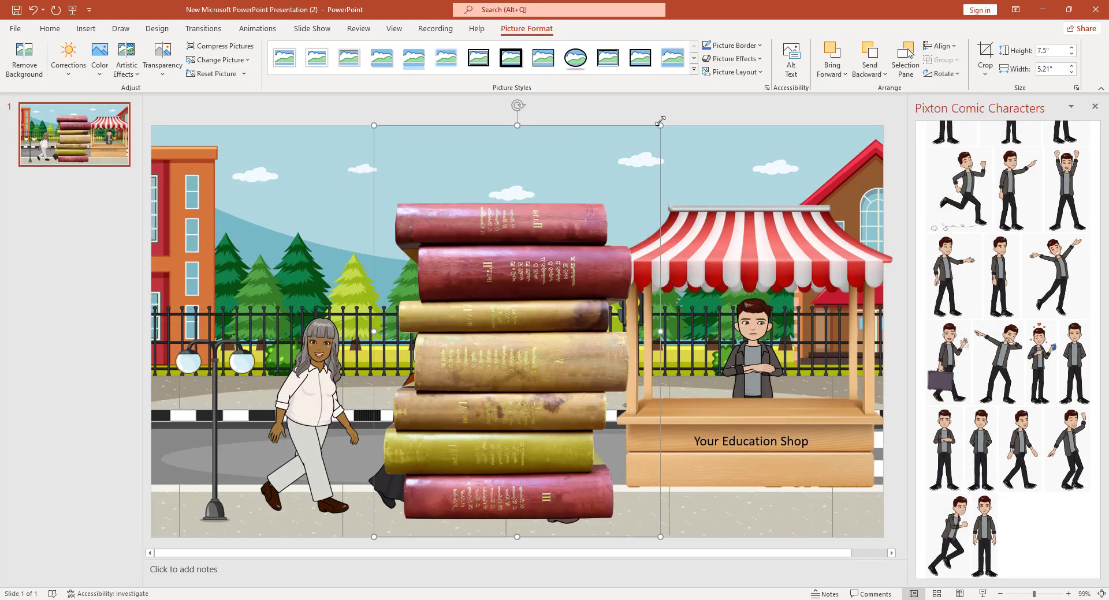
Shrink the books picture to a small stack sitting on the stall counter
left_click_drag(660, 120, 465, 404)
left_click_drag(427, 487, 696, 356)
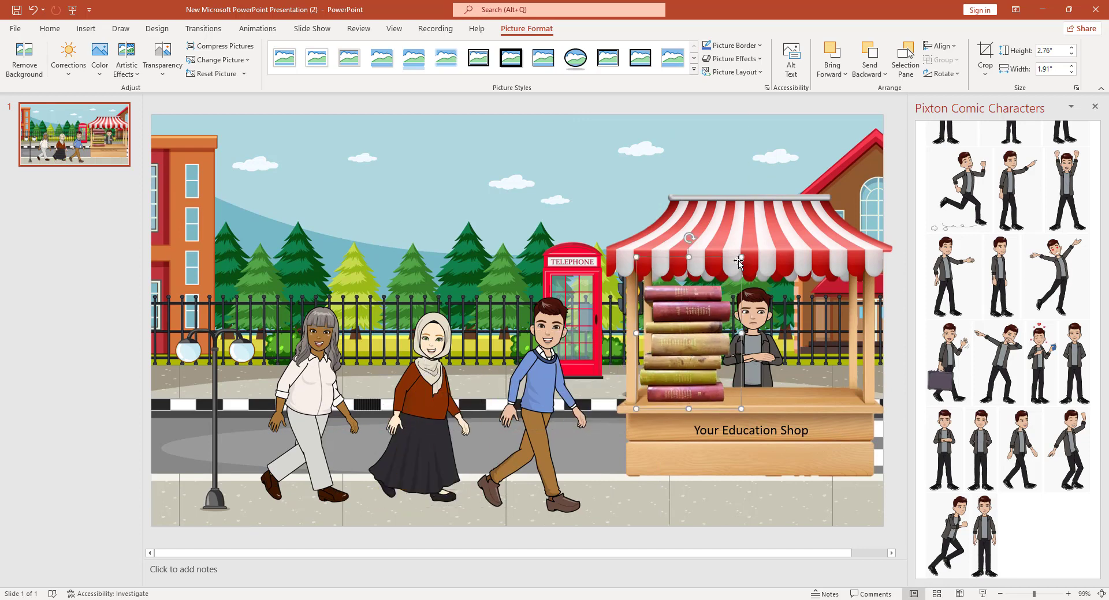
left_click_drag(742, 258, 700, 318)
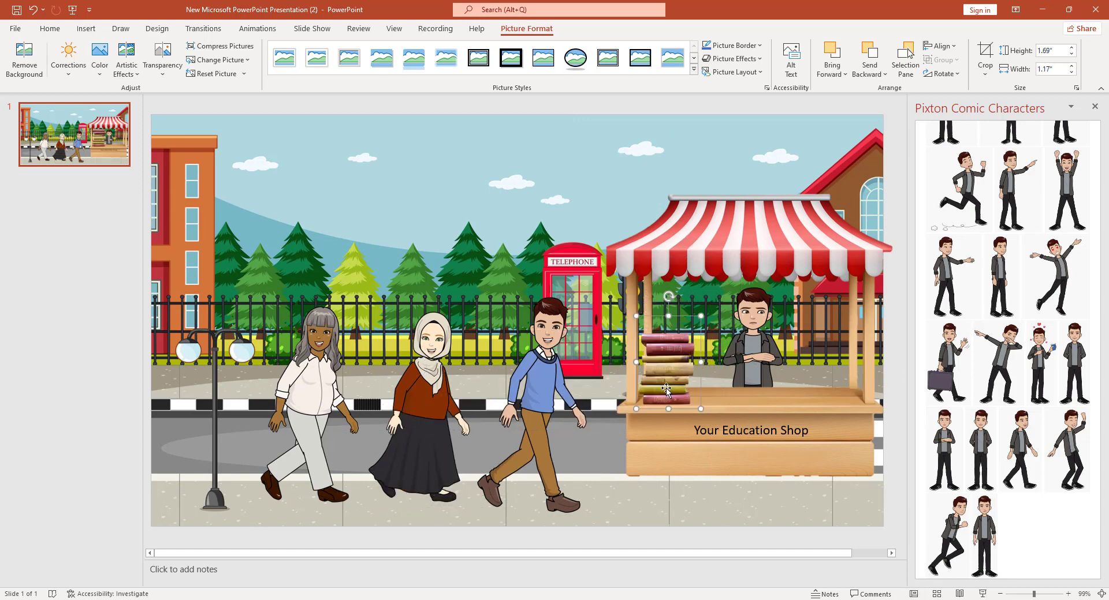
left_click_drag(664, 381, 667, 388)
left_click_drag(705, 315, 687, 340)
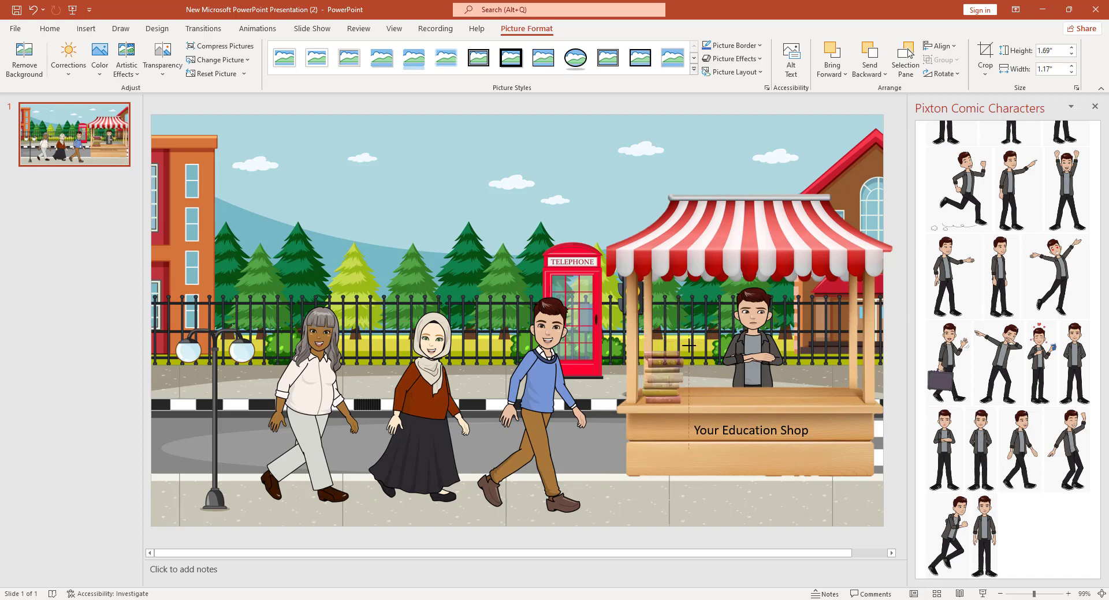
left_click_drag(664, 375, 681, 375)
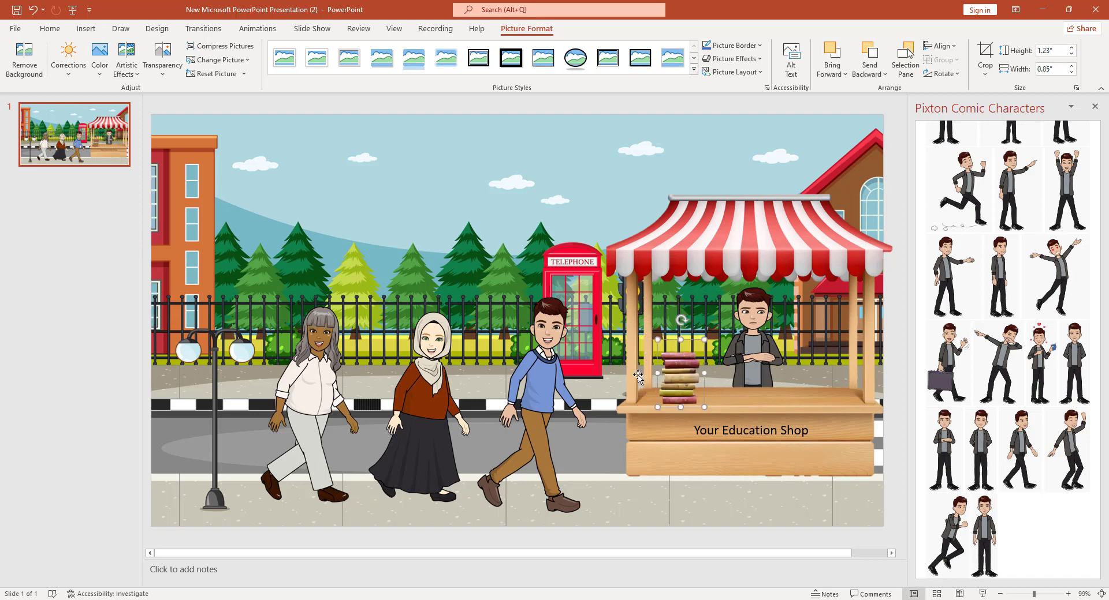
left_click(578, 183)
Select the left woman, hijab woman and blue-shirt man, and group them with Ctrl+G
left_click(311, 389)
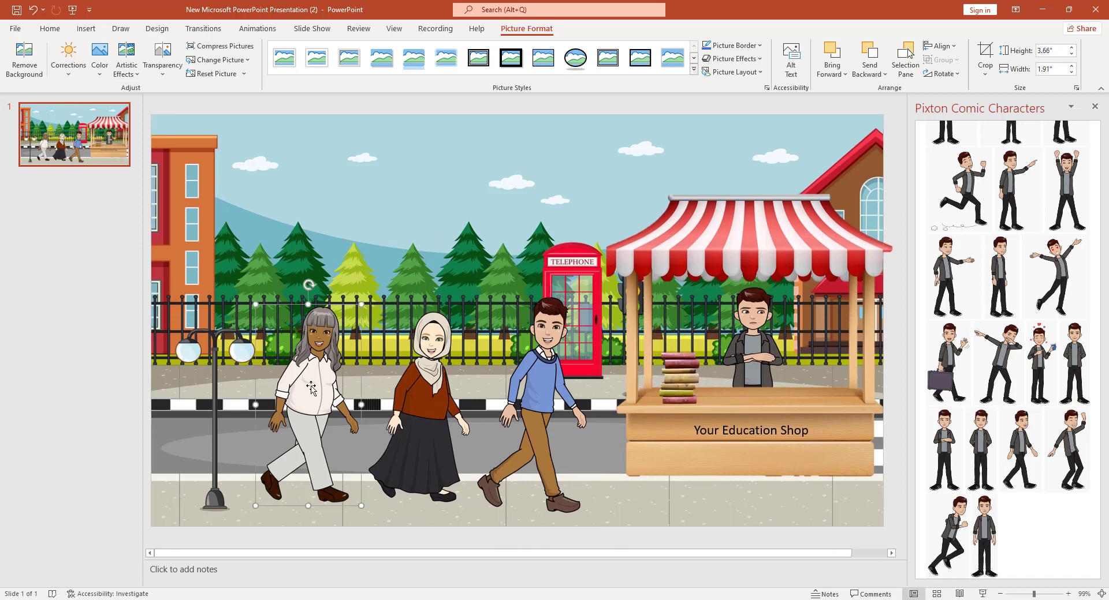
left_click(426, 395, "shift")
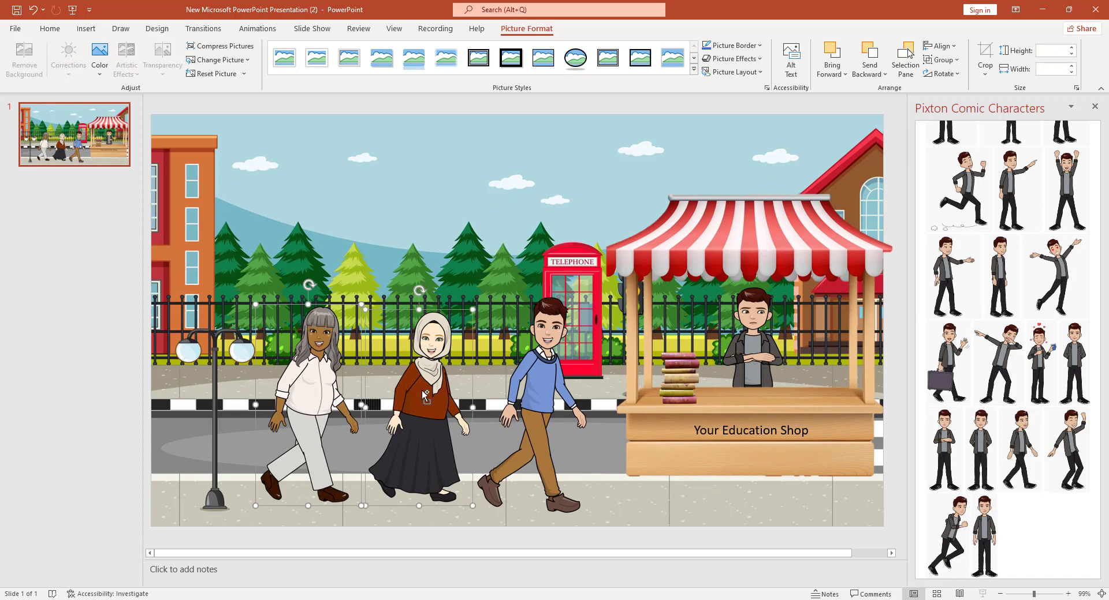
left_click(545, 383, "shift")
key("ctrl+g")
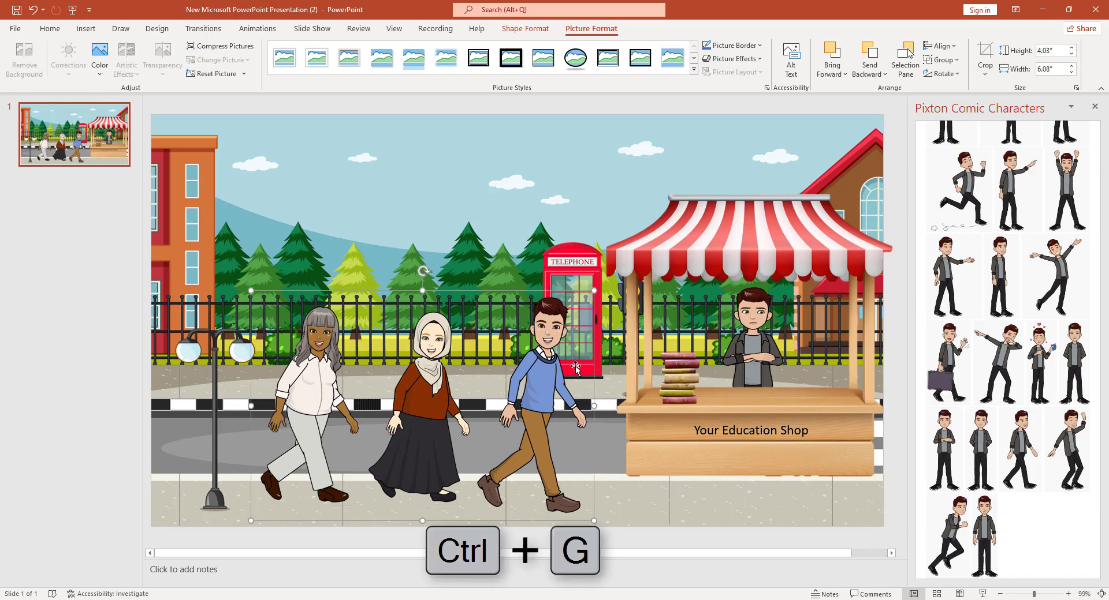
left_click(77, 151)
right_click(78, 151)
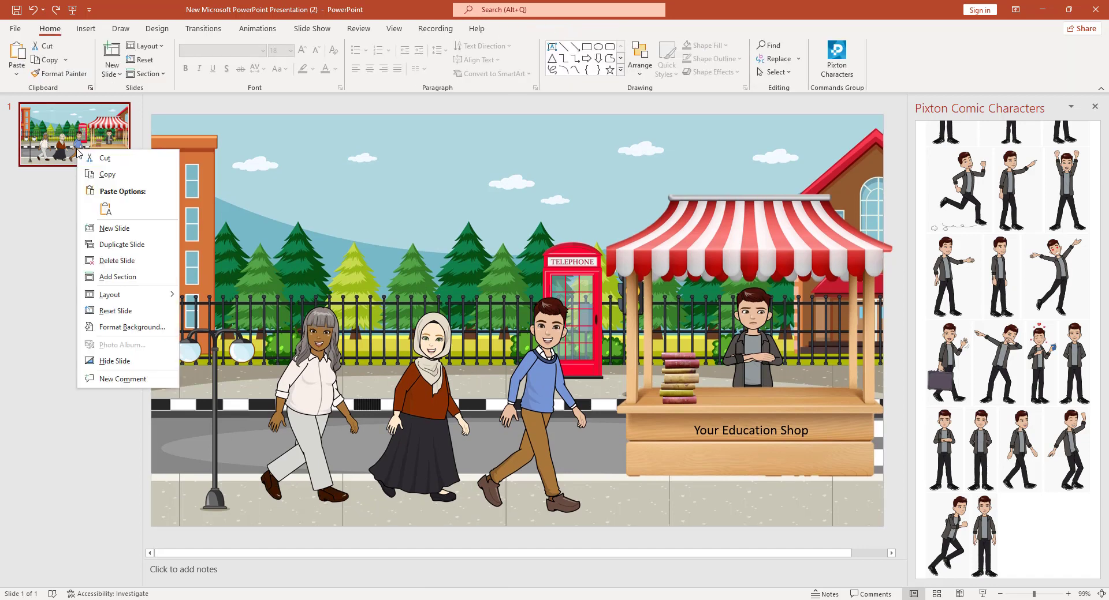
Duplicate the shop slide, then drag slide 1's walker group to the left edge
left_click(120, 245)
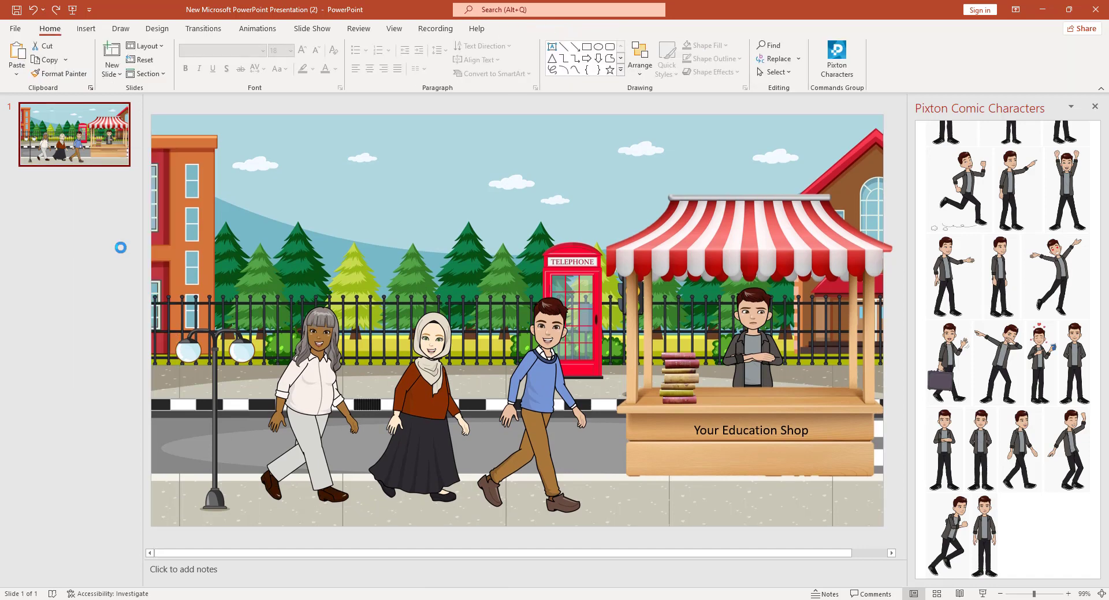
left_click(82, 146)
left_click(531, 394)
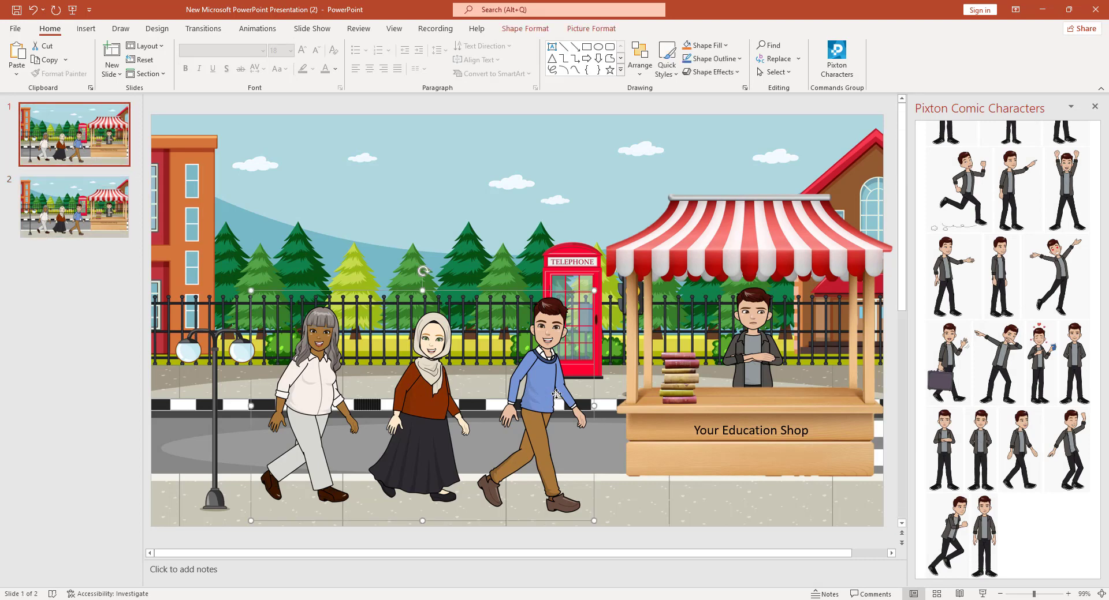
left_click_drag(556, 394, 182, 389)
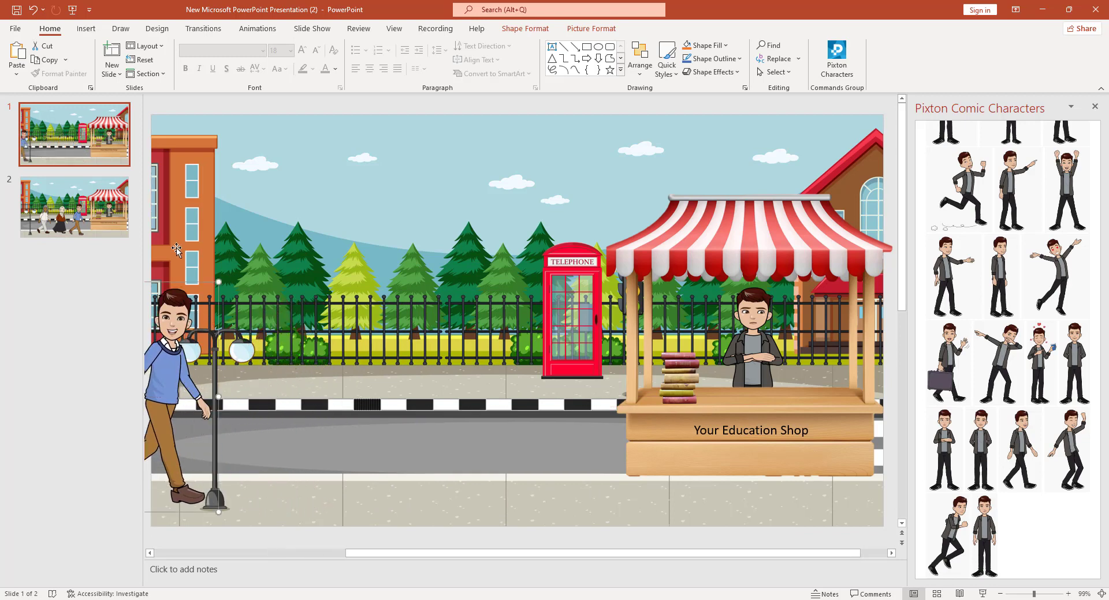
left_click(86, 209)
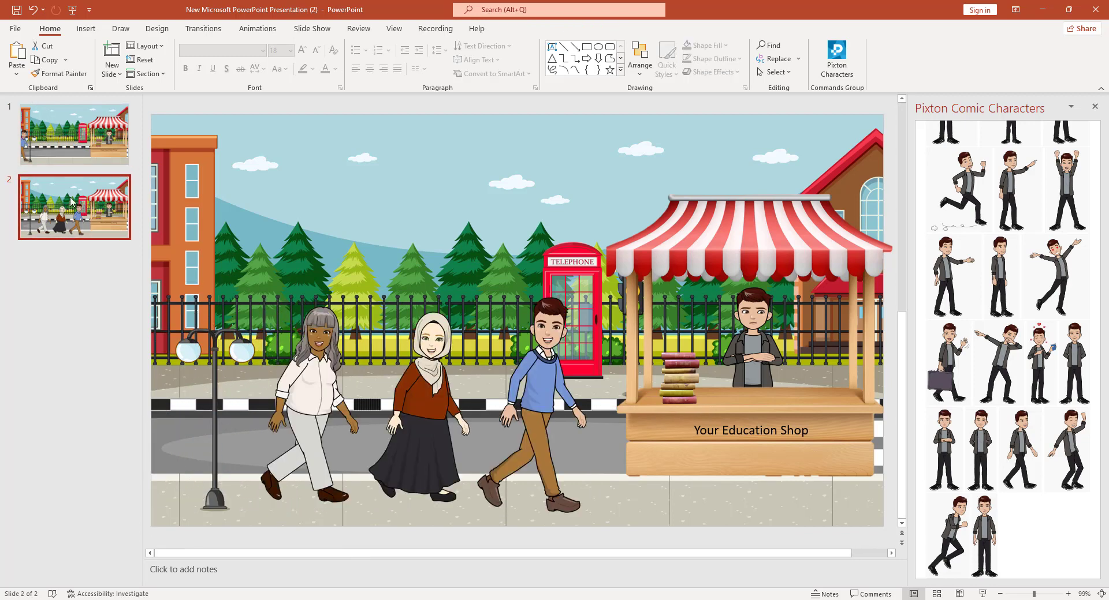
left_click(203, 29)
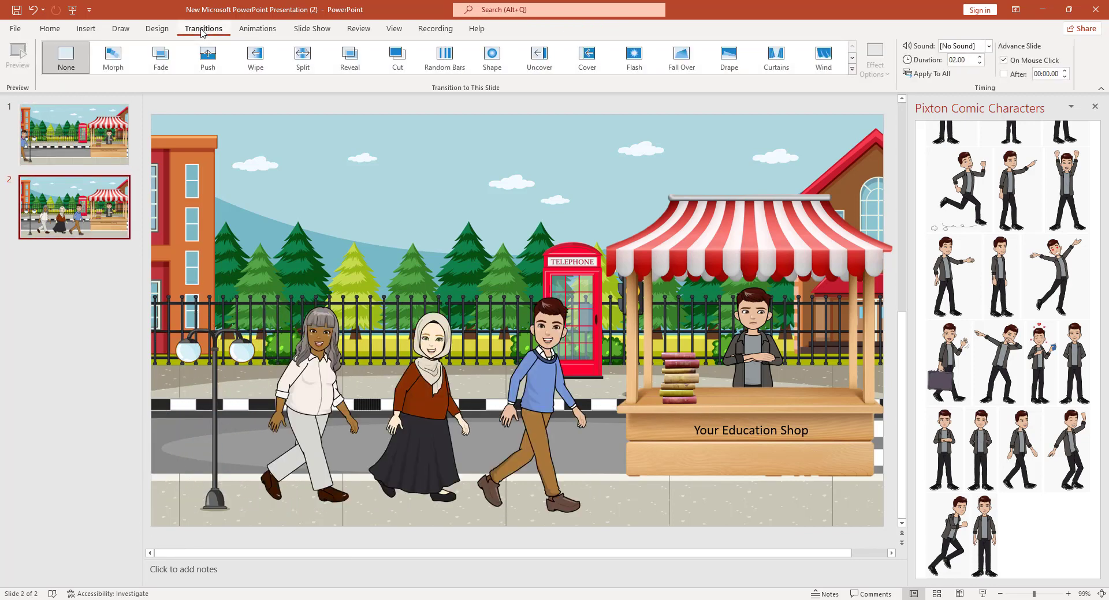
Apply the Morph transition to slide 2 and preview the slide show from slide 1
left_click(112, 61)
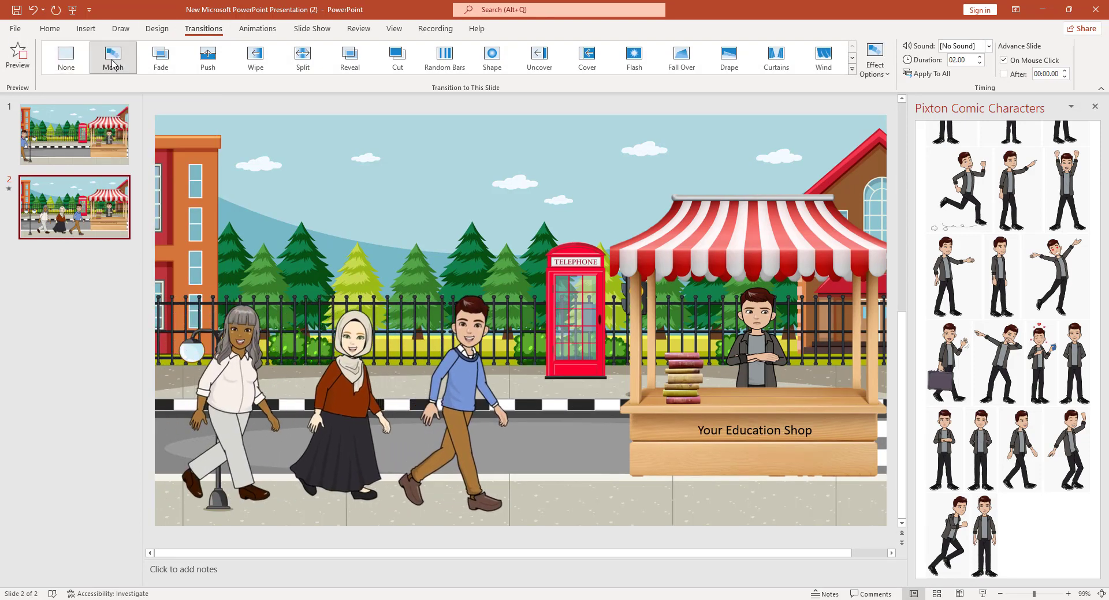
left_click(87, 148)
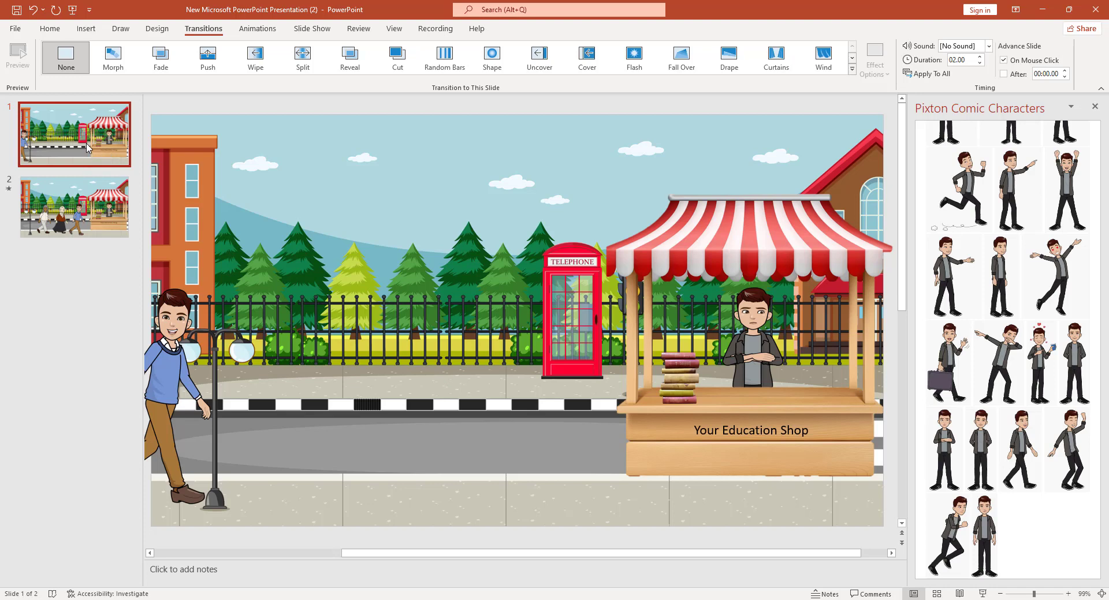
left_click(985, 596)
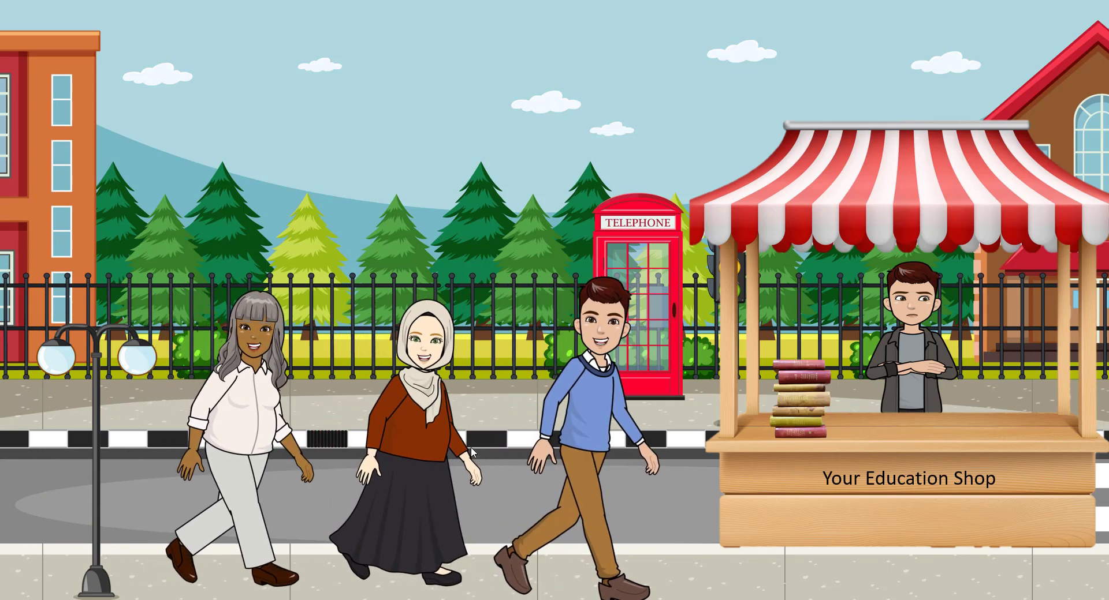
key("Escape")
Add a new blank slide after slide 2
right_click(74, 212)
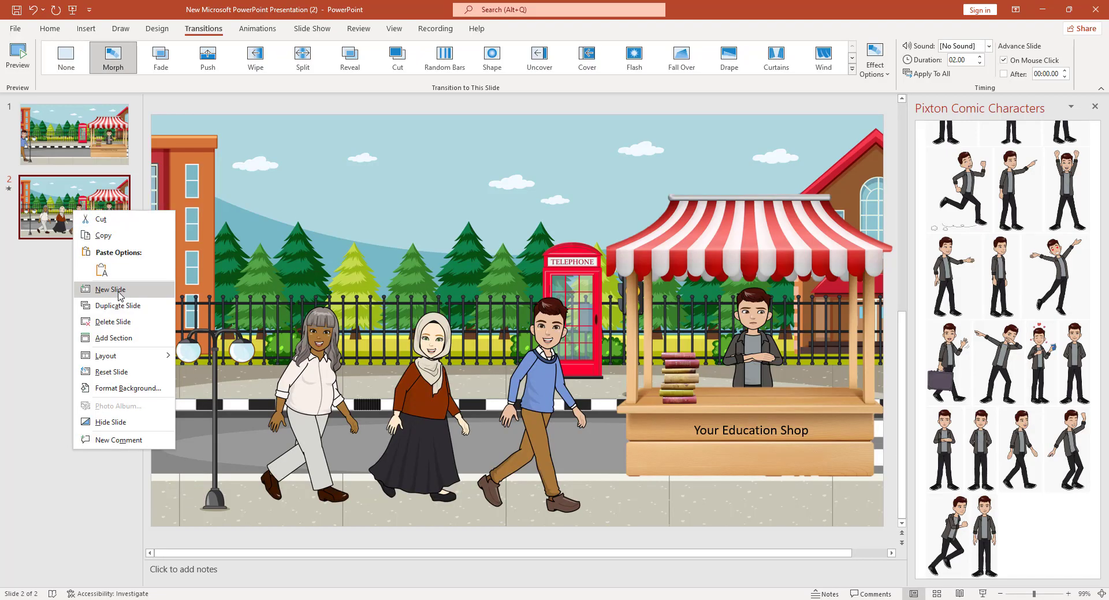
left_click(110, 289)
mouse_move(522, 599)
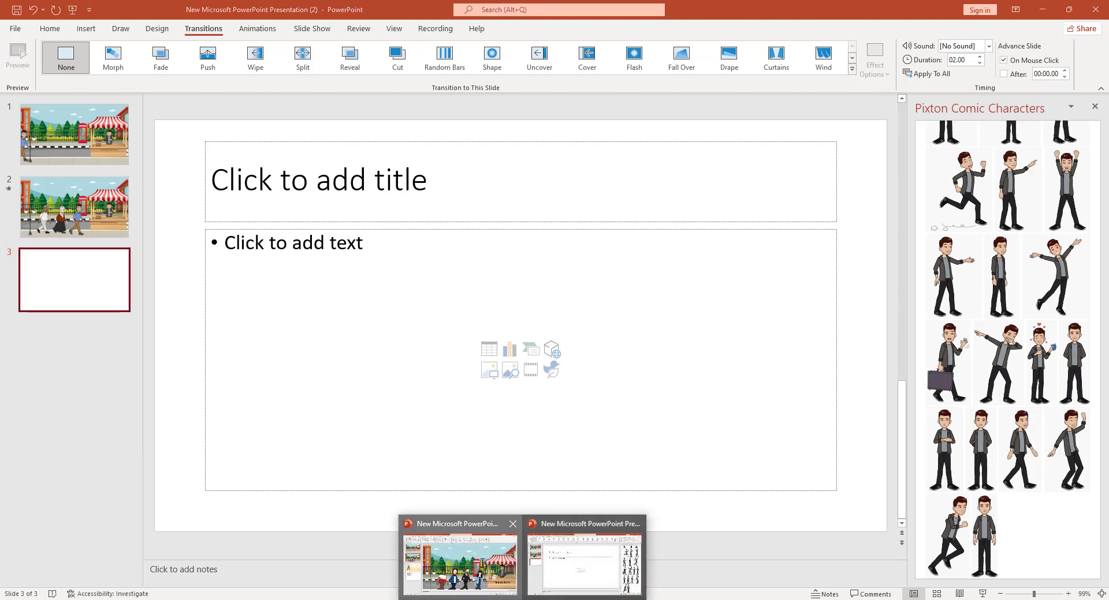
left_click(460, 563)
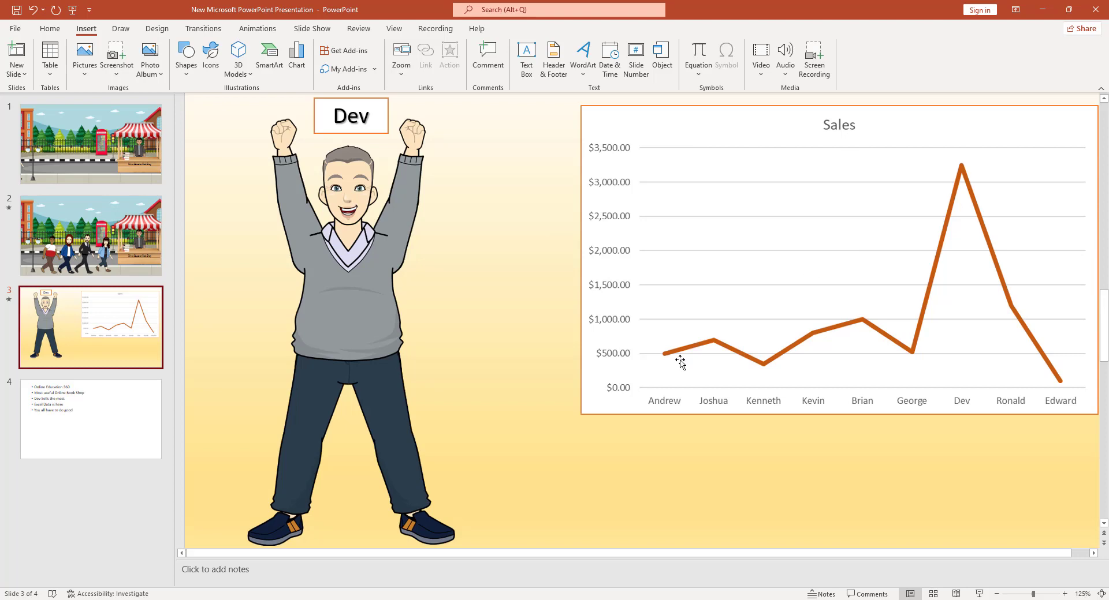
Select the Sales chart in the Excel Demo workbook and return to PowerPoint
key("alt+Tab")
left_click(566, 202)
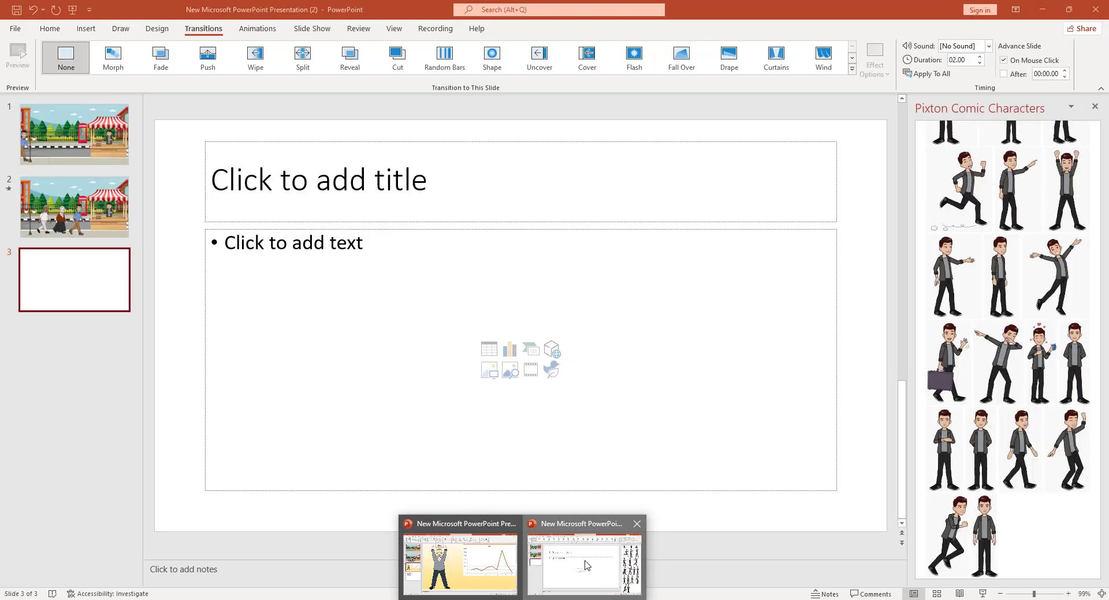
left_click(586, 565)
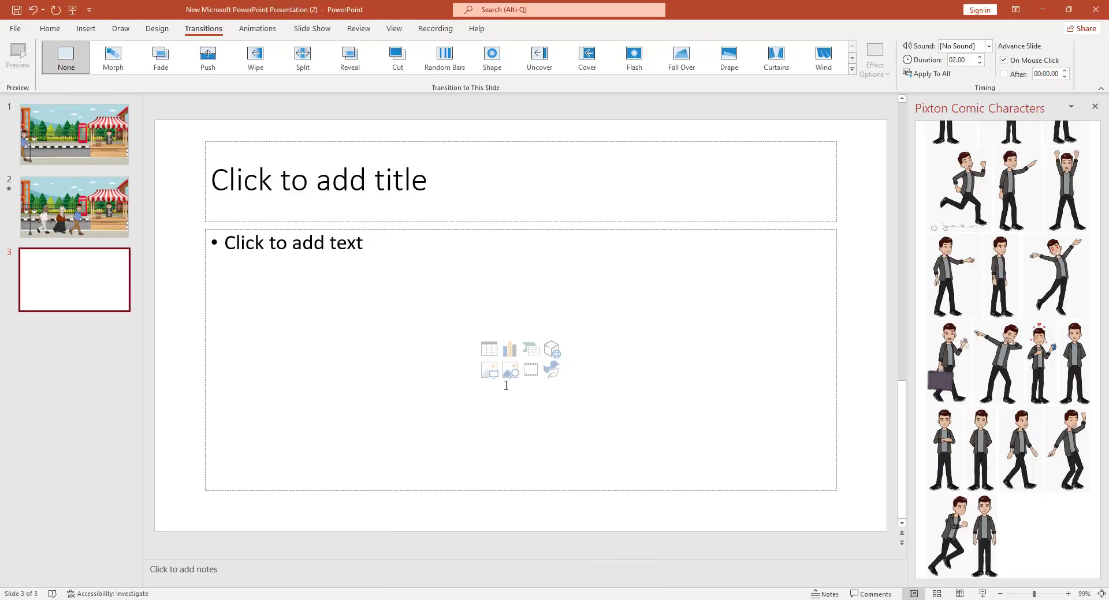
Paste the Sales chart onto slide 3 as a picture and move it upper right
right_click(450, 263)
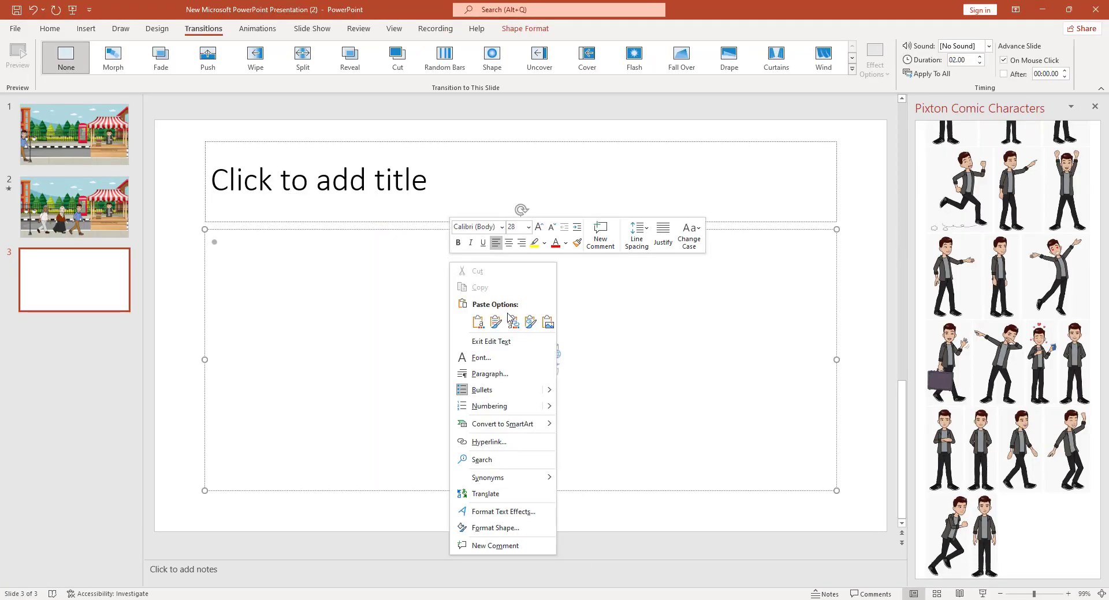
left_click(548, 326)
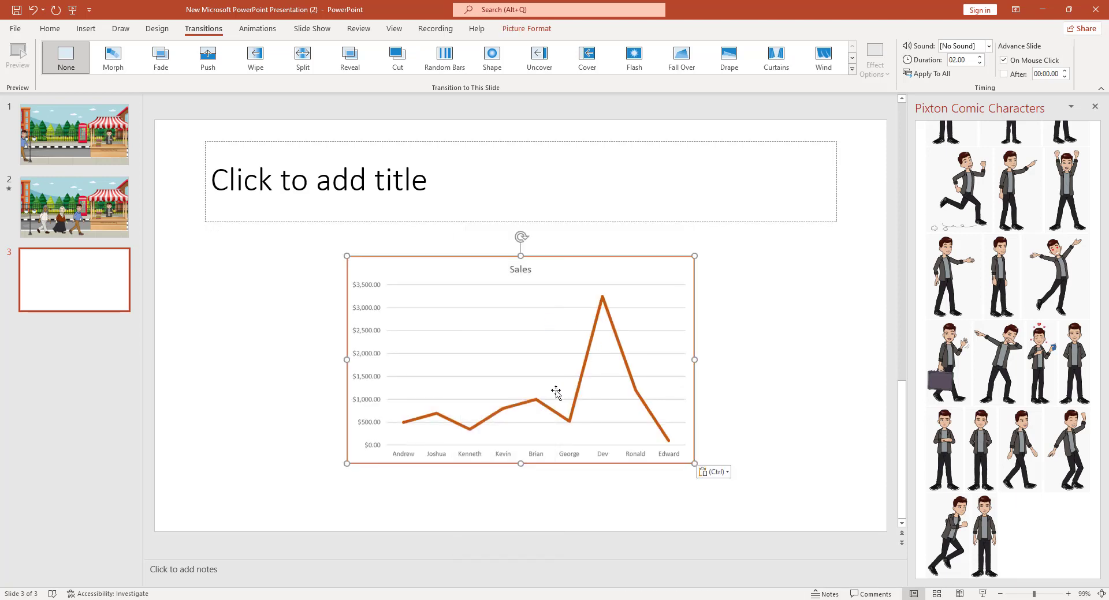
left_click_drag(552, 393, 726, 269)
left_click(262, 340)
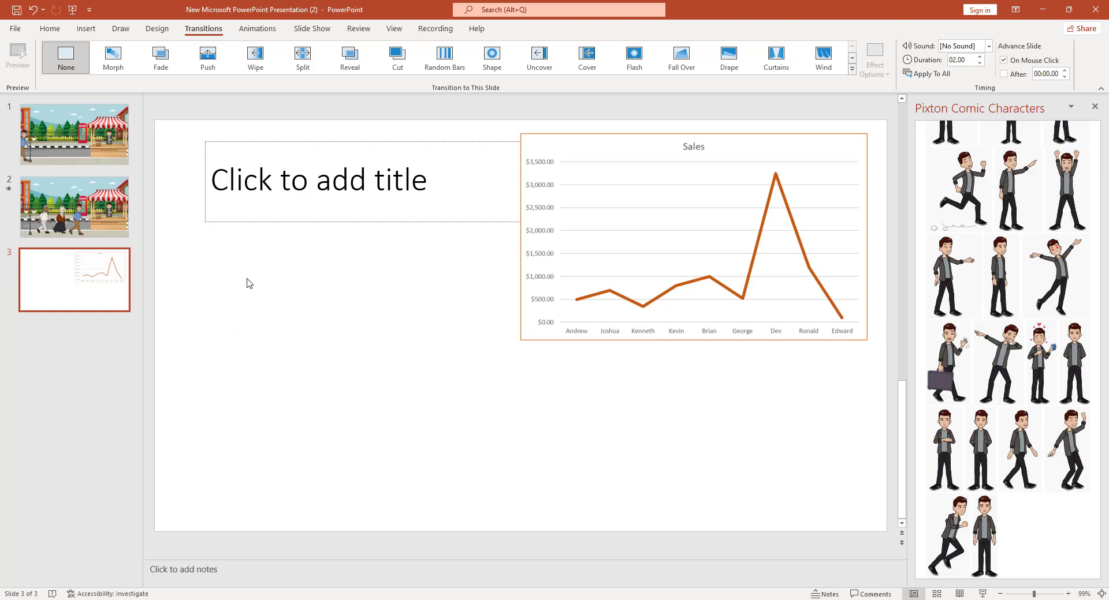
left_click(157, 28)
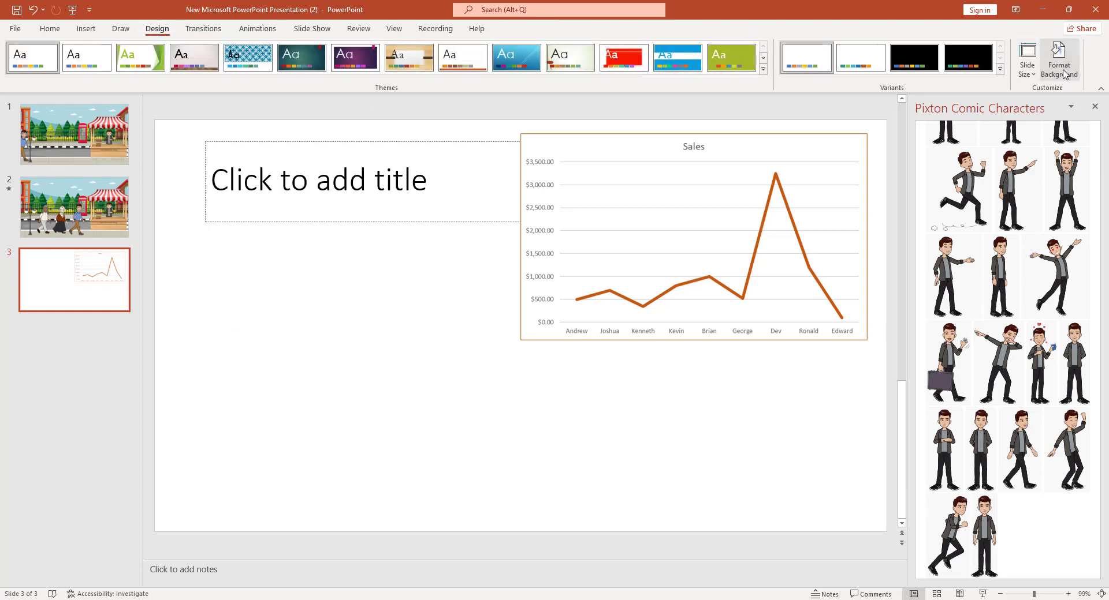
Fill slide 3's background with the yellow radial gradient preset
left_click(1059, 64)
left_click(946, 185)
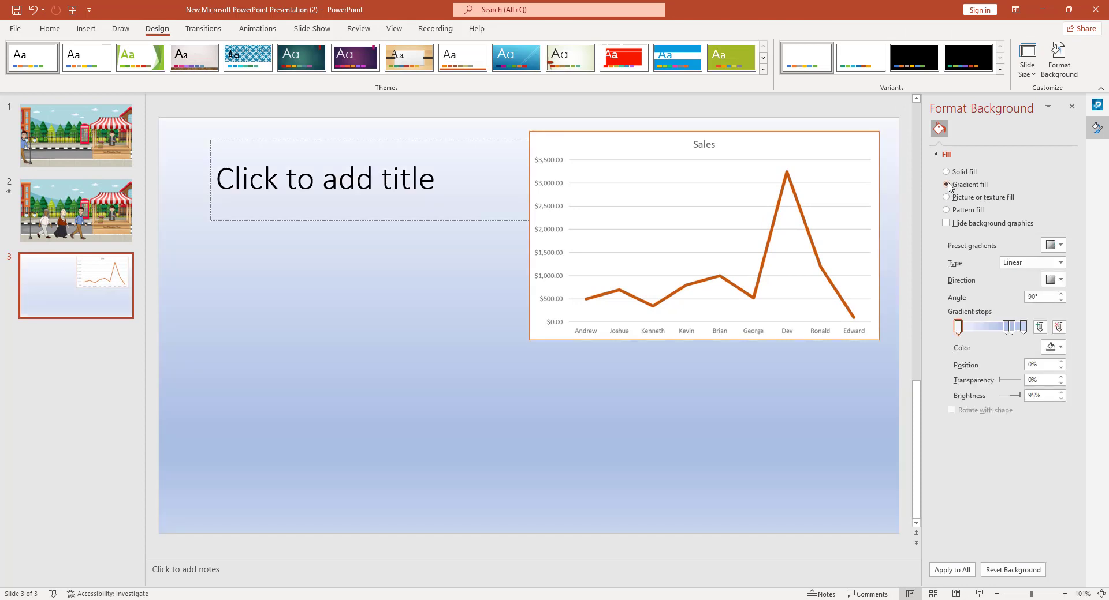
left_click(946, 173)
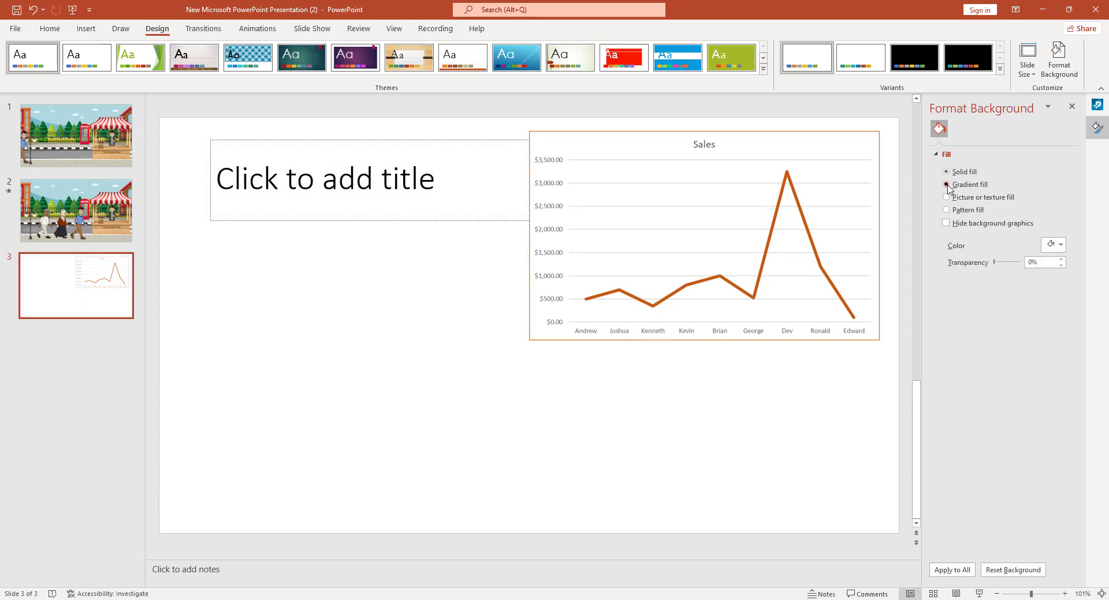
left_click(946, 185)
left_click(1055, 245)
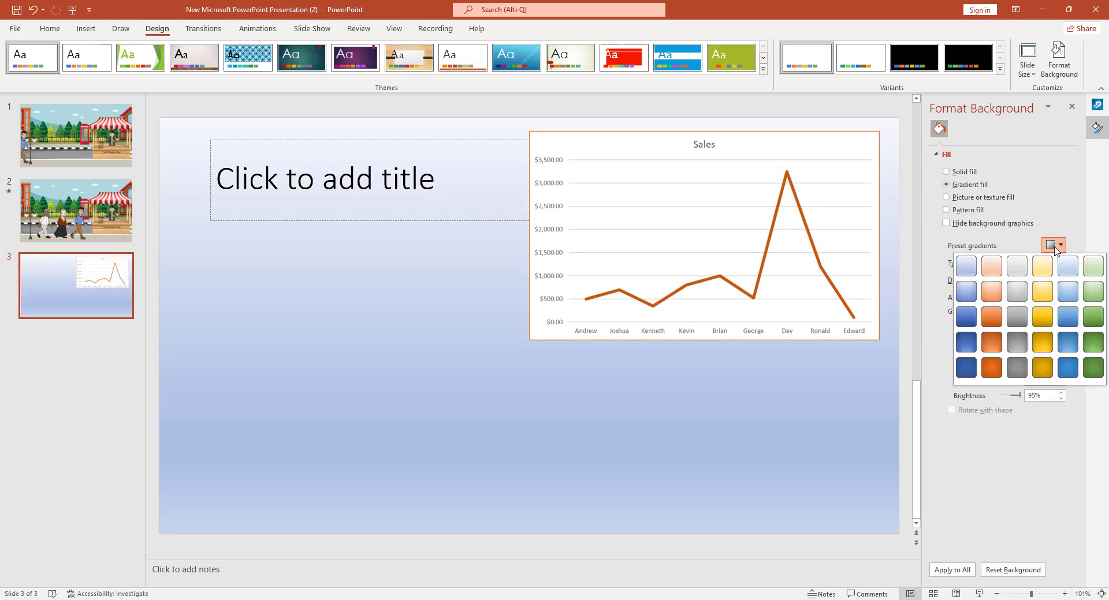
left_click(1037, 283)
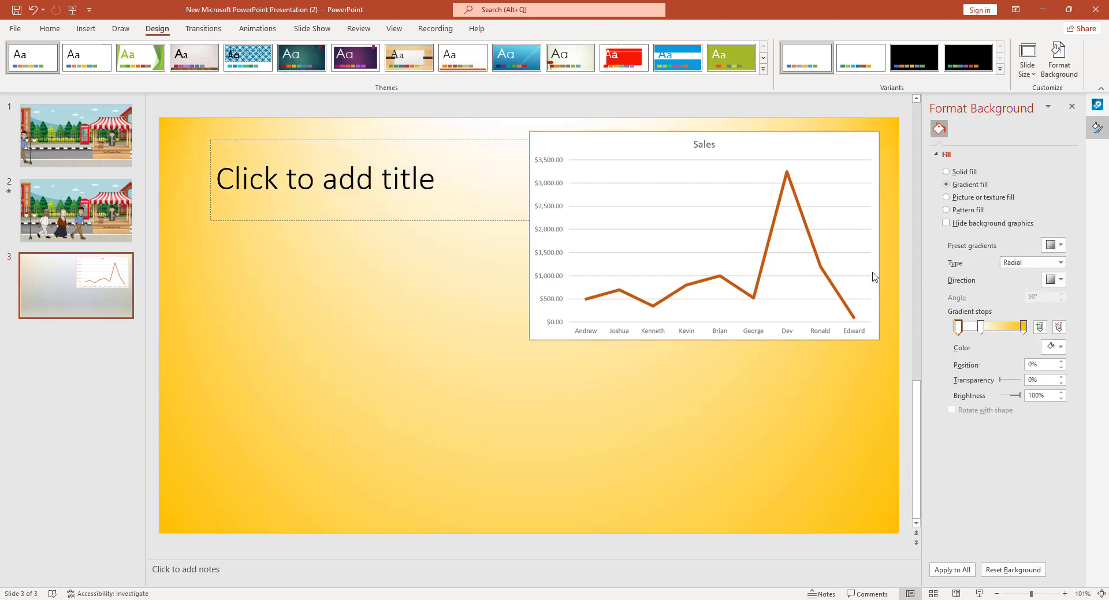
Delete the empty title placeholder
left_click(457, 223)
key("Delete")
left_click(57, 32)
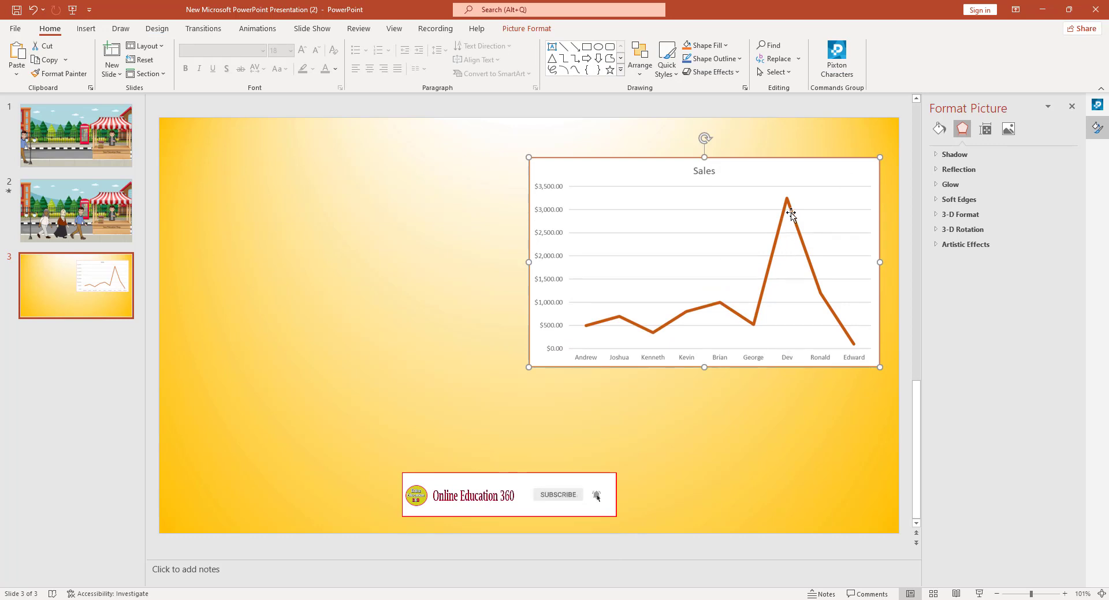
Build a Pixton character with bearded hair, striped shirt and tie, in a dabbing pose
left_click(847, 66)
left_click(1000, 322)
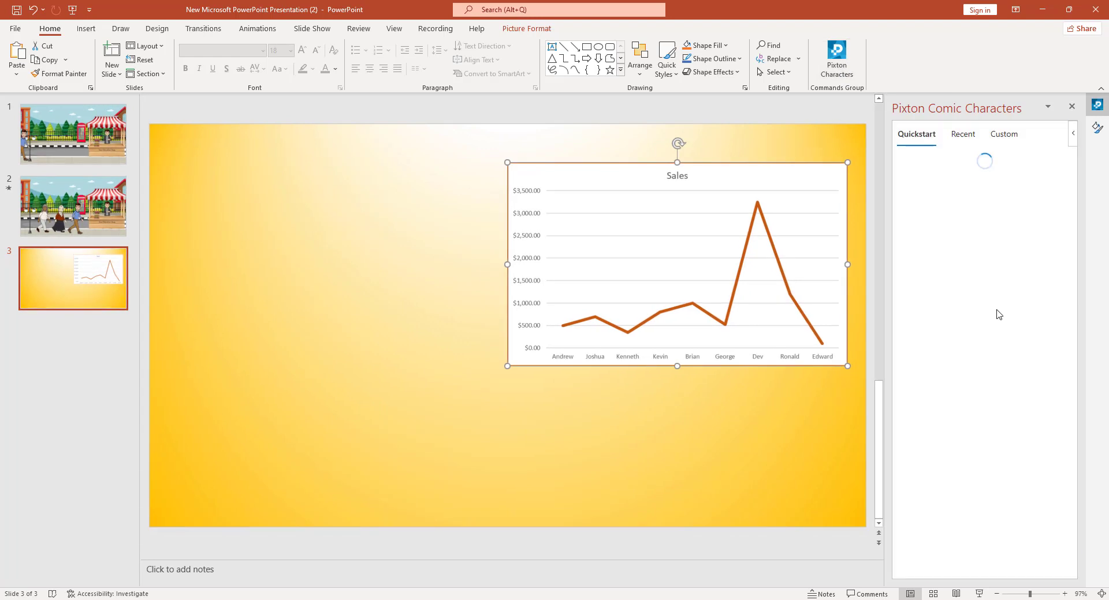
left_click(964, 258)
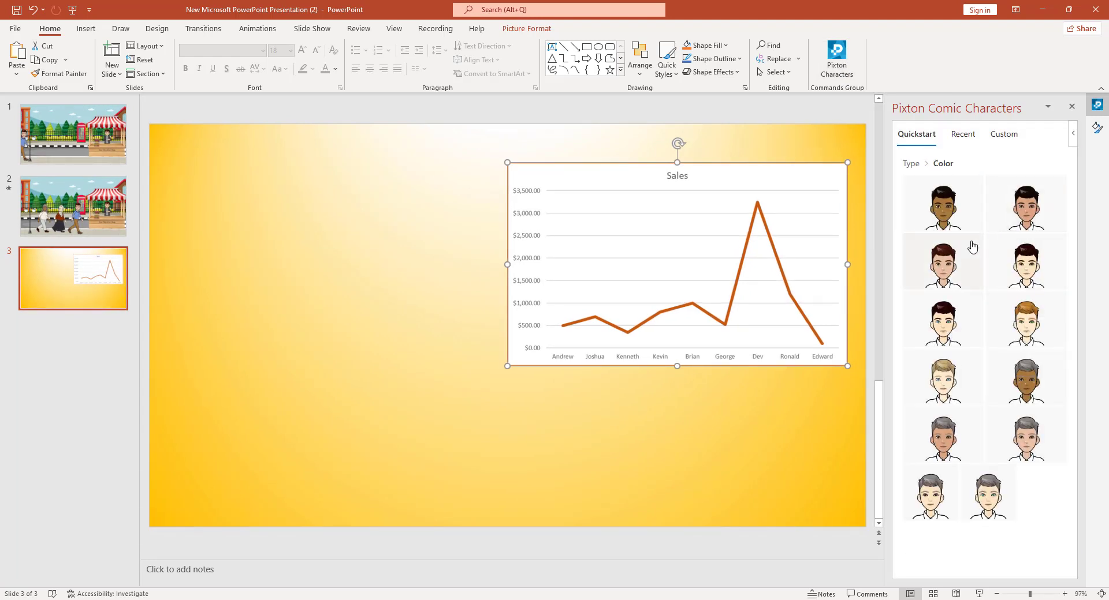
left_click(938, 276)
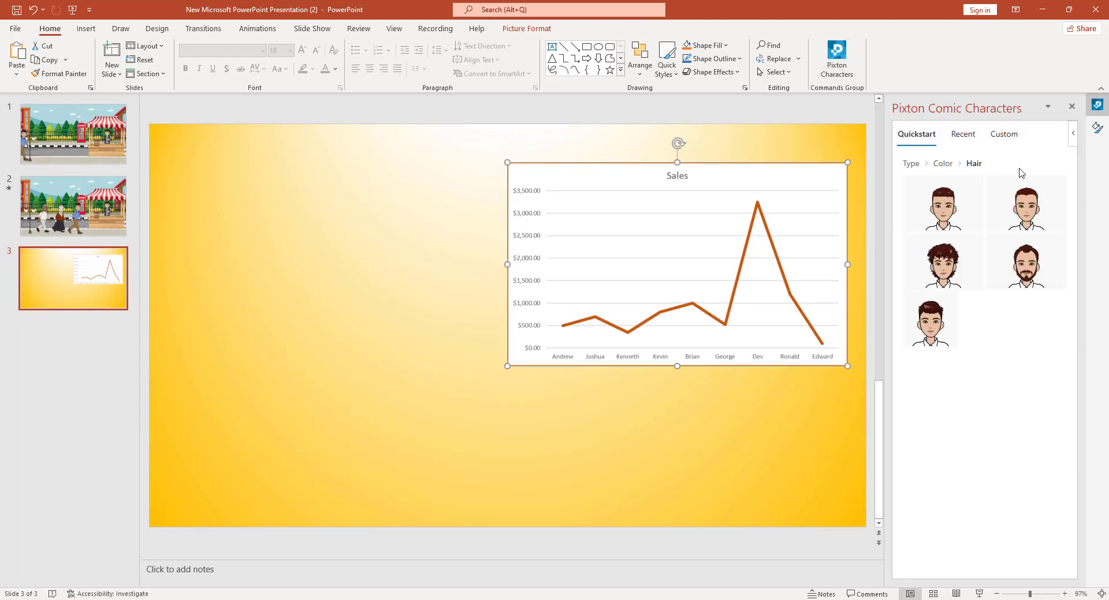
left_click(1036, 272)
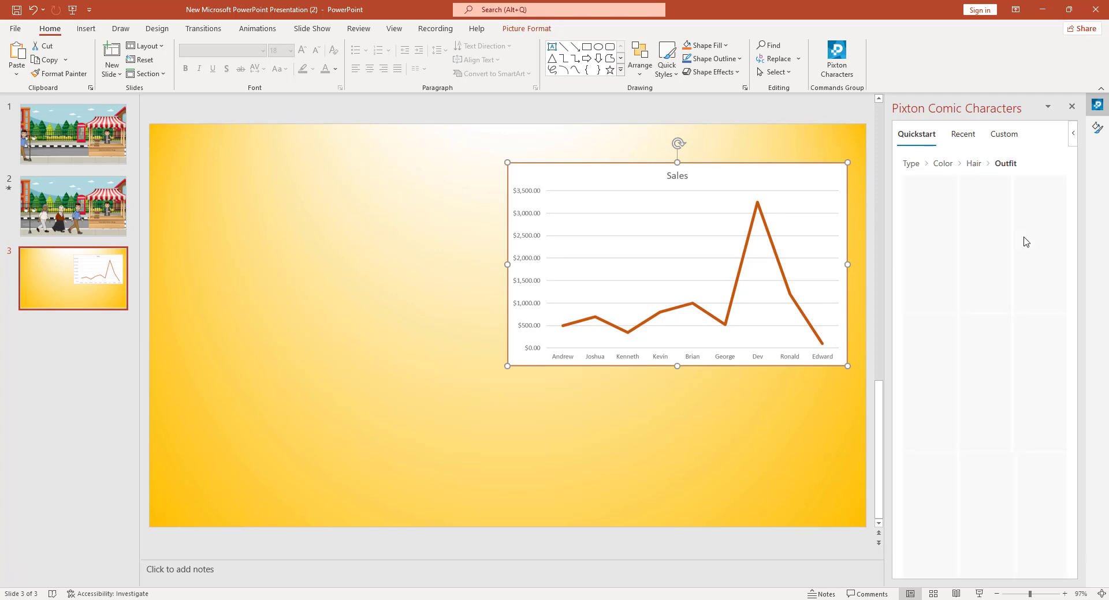
scroll(1014, 337, "down", 5)
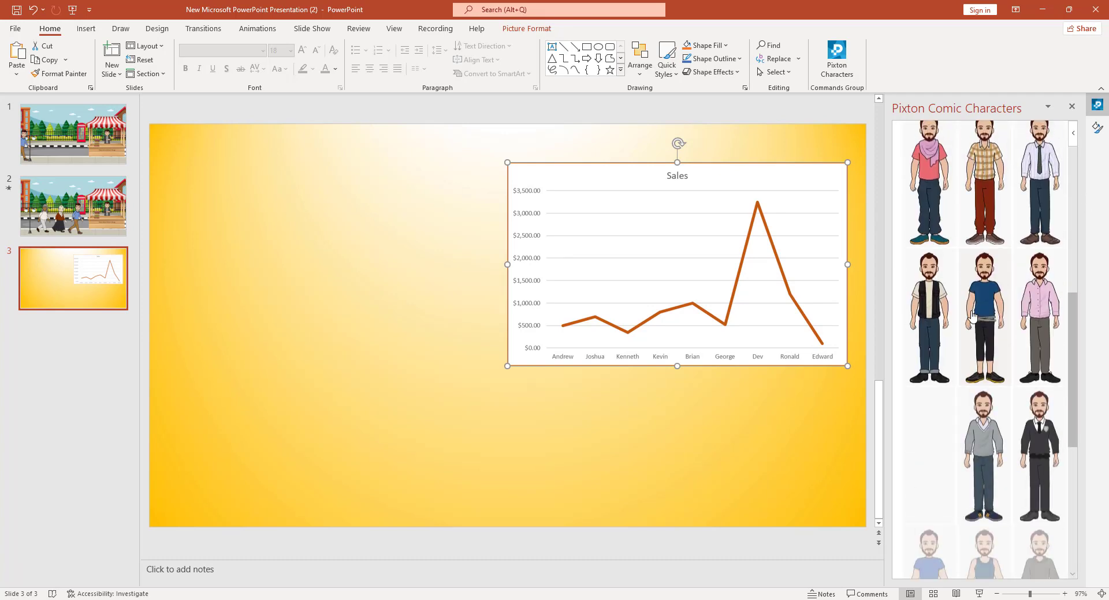
left_click(1038, 249)
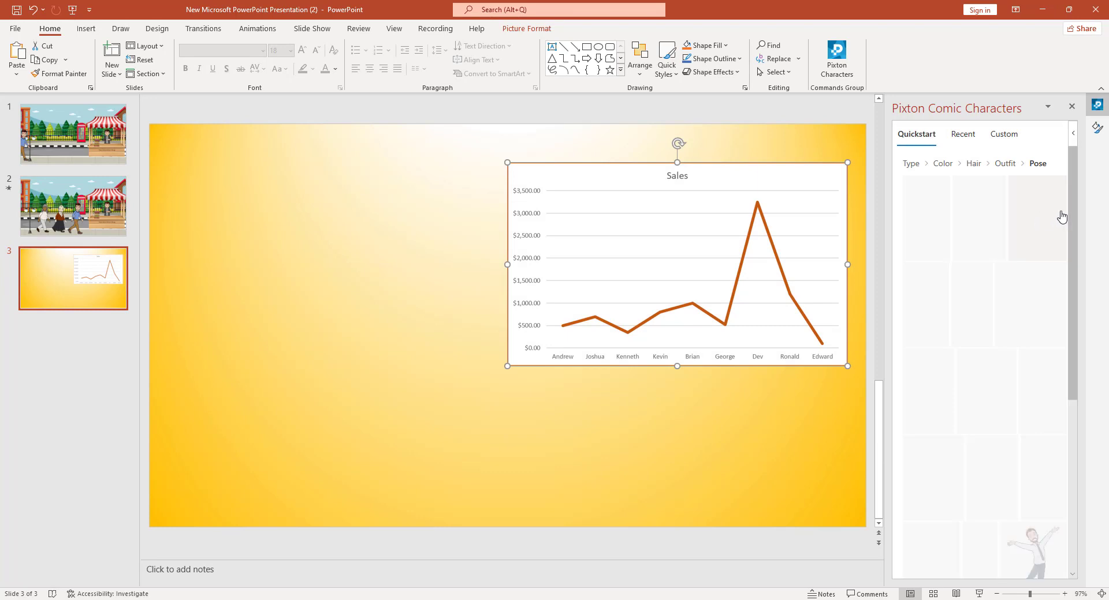
left_click(981, 364)
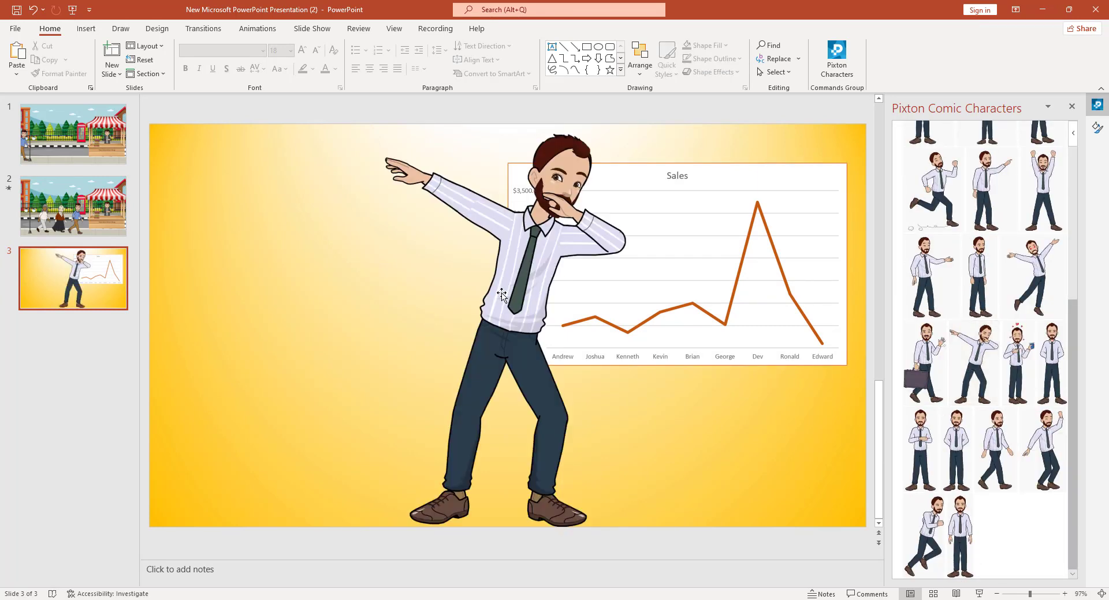
Move the dabbing character to the slide's left and shrink it beside the chart
left_click_drag(502, 295, 302, 295)
left_click_drag(427, 131, 382, 196)
left_click_drag(306, 354, 359, 301)
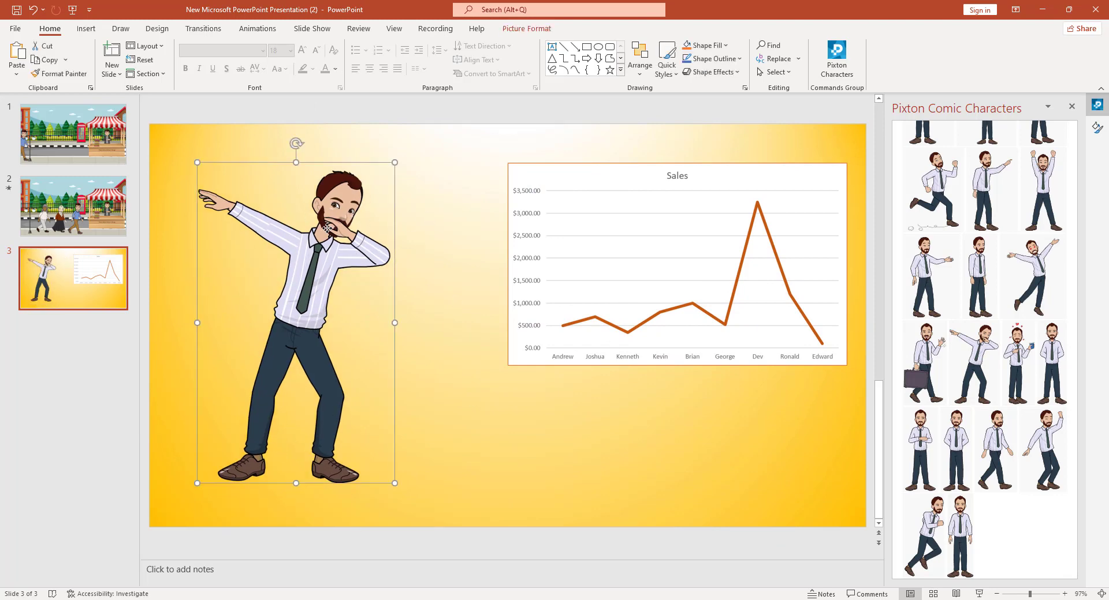
Add a text box reading 'Dev' and position it over the character's head
left_click(86, 30)
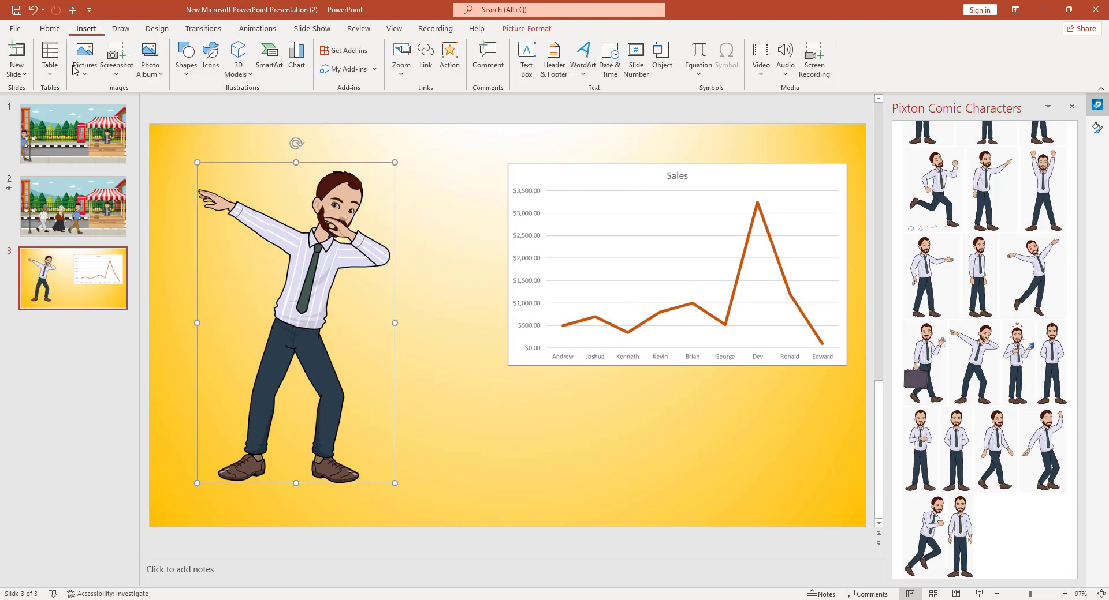
left_click(186, 57)
left_click(179, 106)
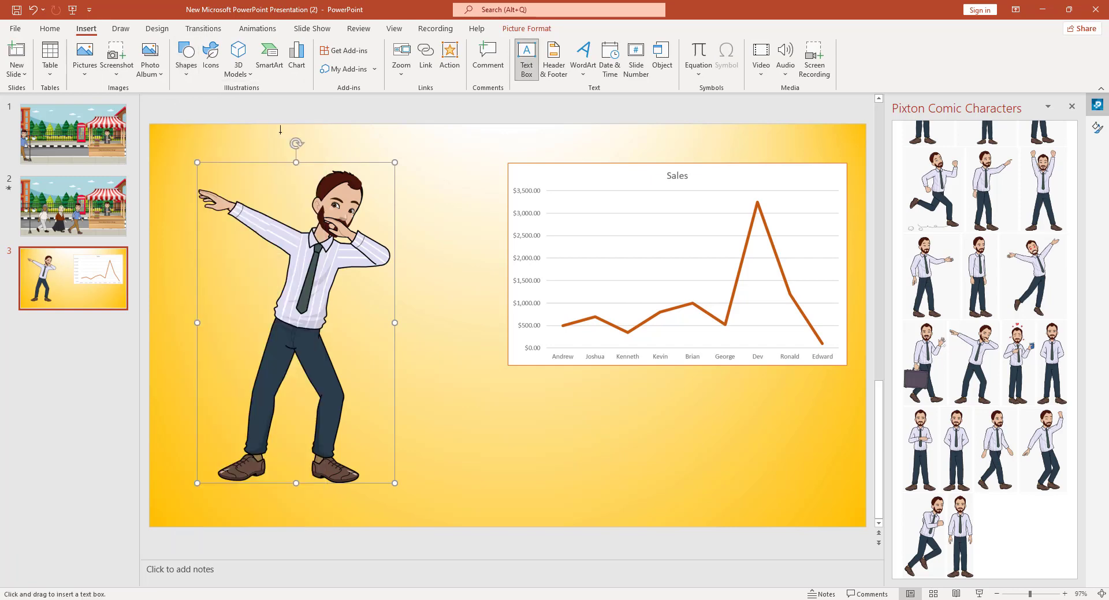
left_click_drag(266, 134, 321, 154)
type("Dev")
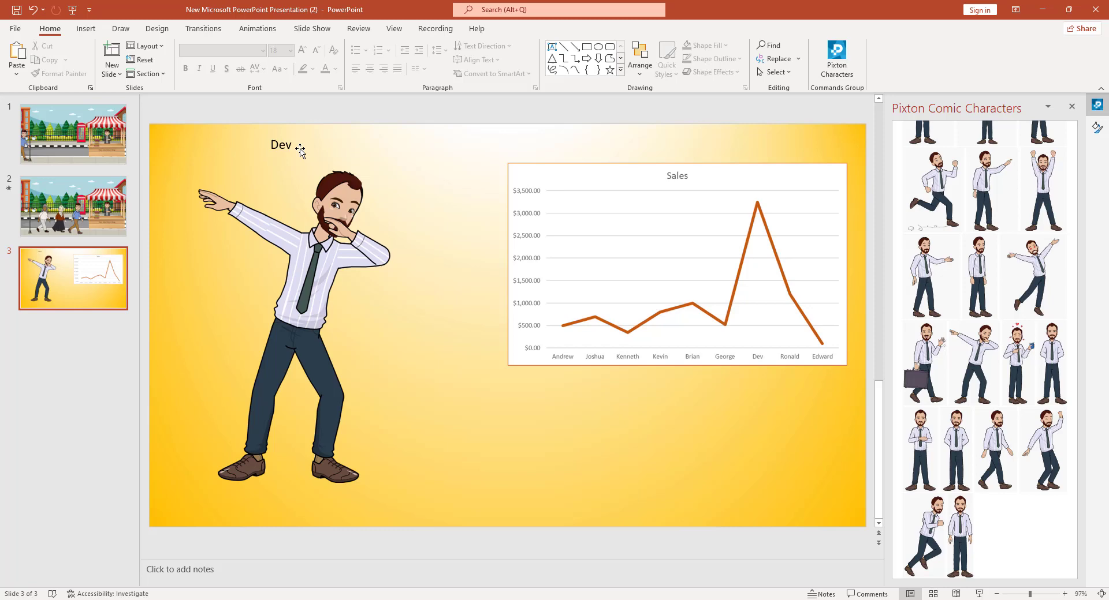
left_click_drag(300, 150, 335, 152)
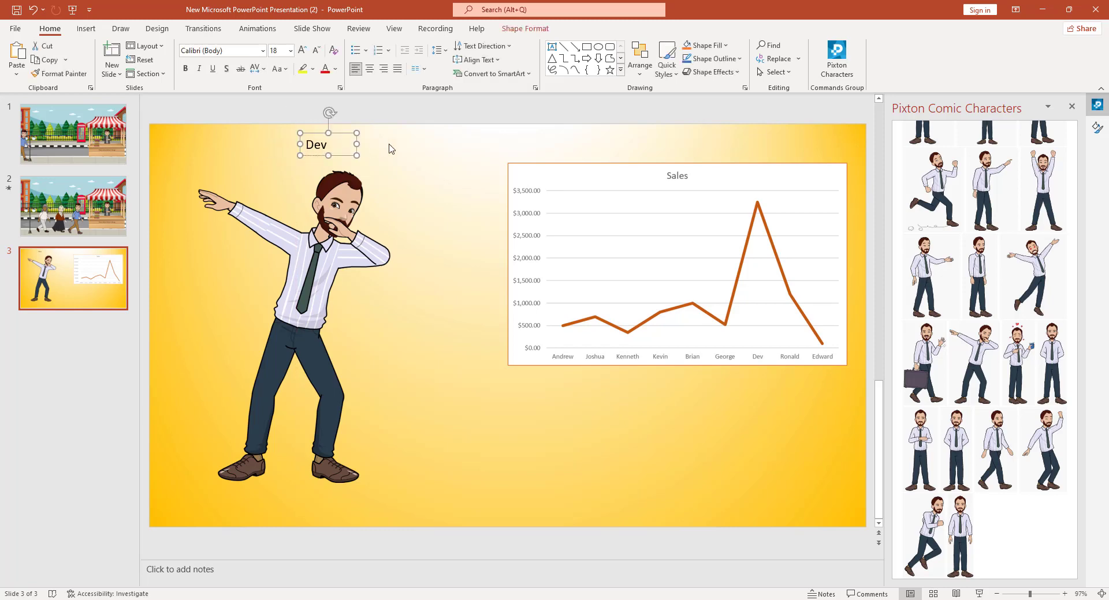
Select the Dev label together with the character, then clear the selection
left_click(398, 149)
left_click(347, 150)
left_click(347, 218, "shift")
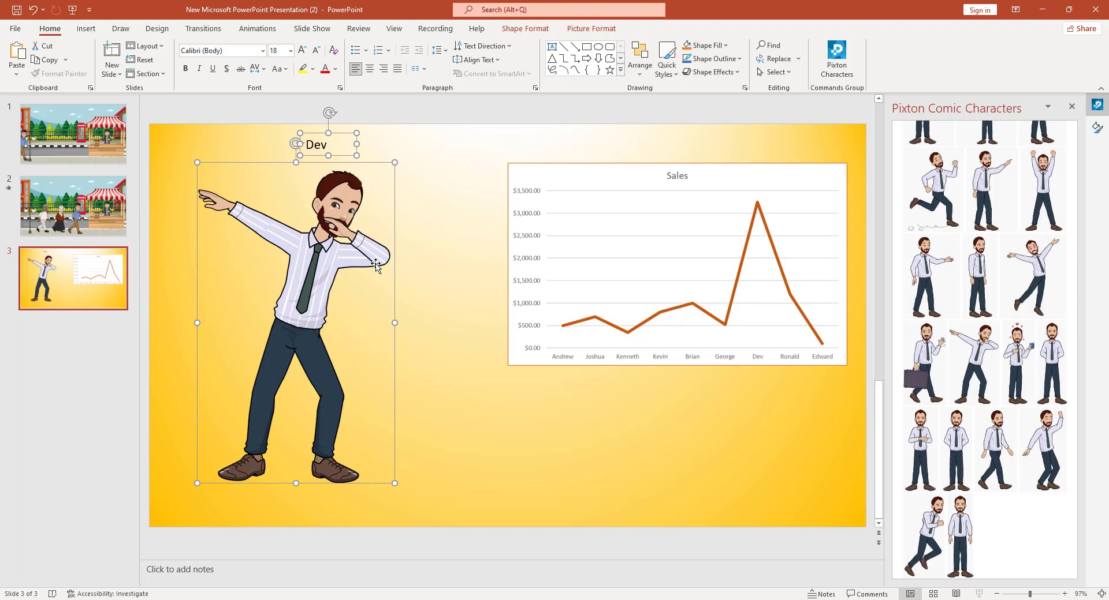
left_click(434, 219)
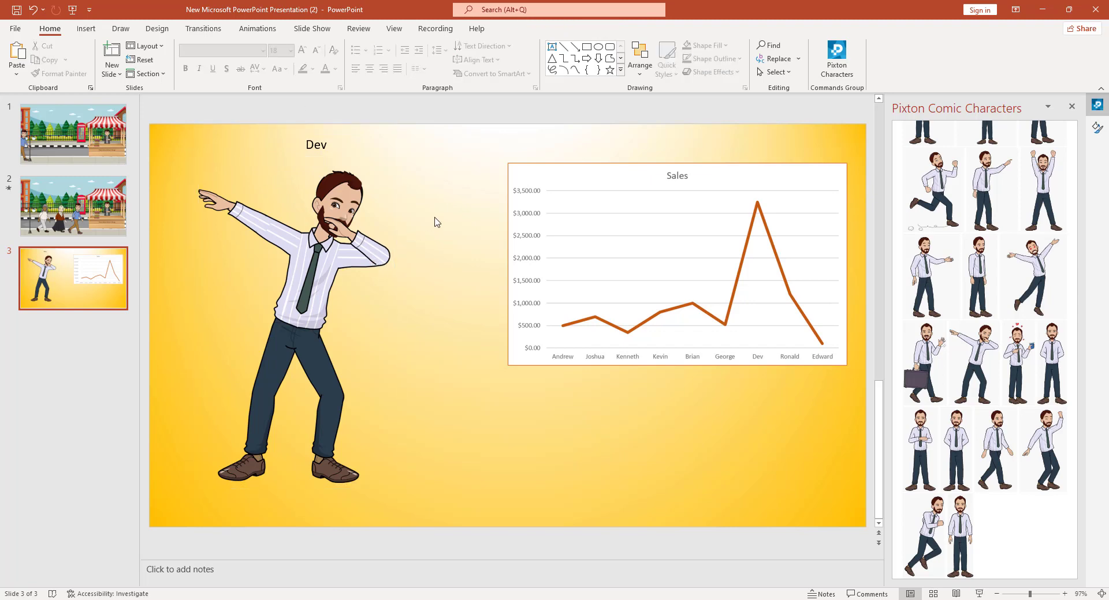
Give the Sales chart a Float In entrance and the labelled Dev character a Zoom entrance
left_click(679, 229)
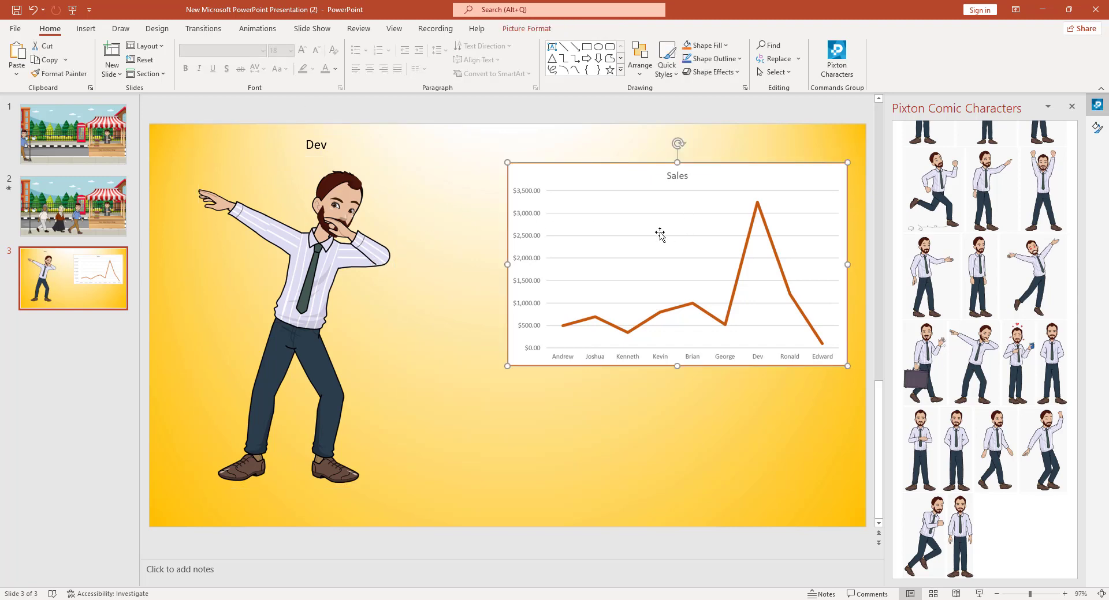
left_click(257, 28)
left_click(255, 58)
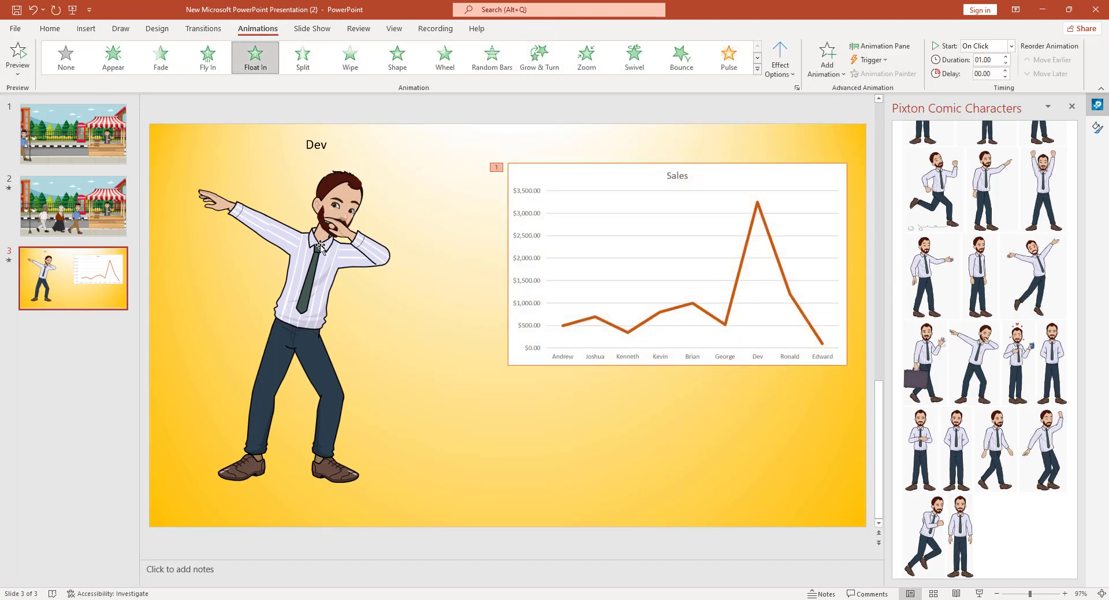
left_click(317, 221)
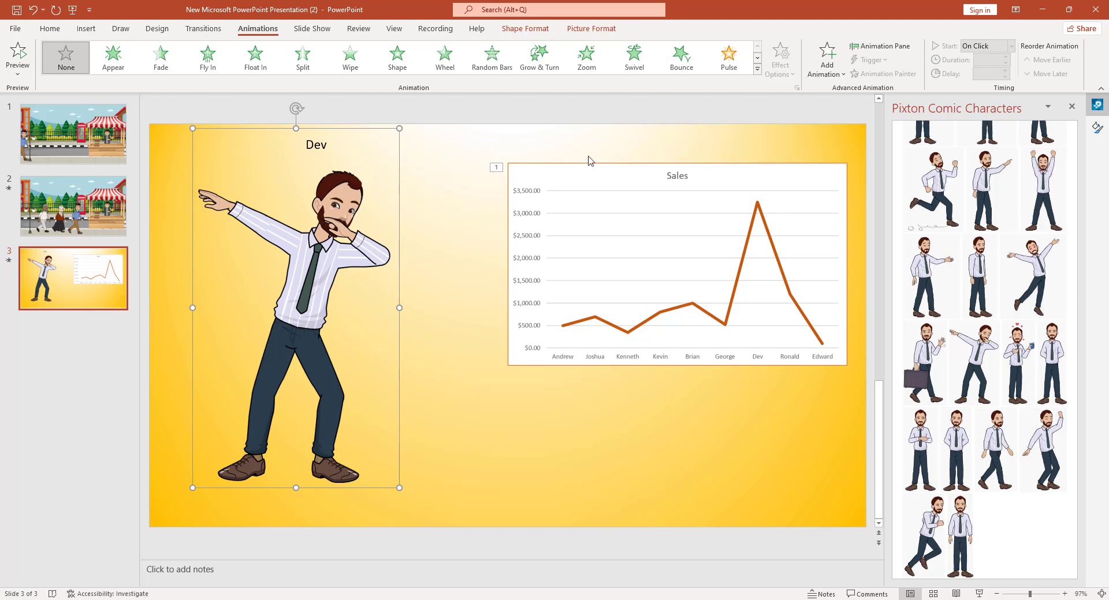
left_click(586, 57)
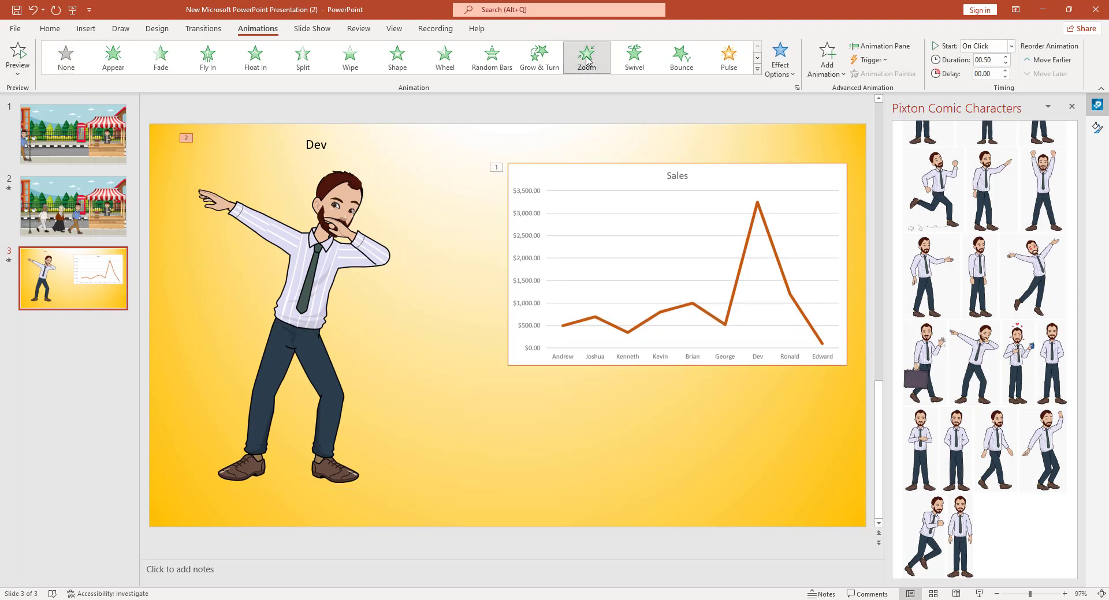